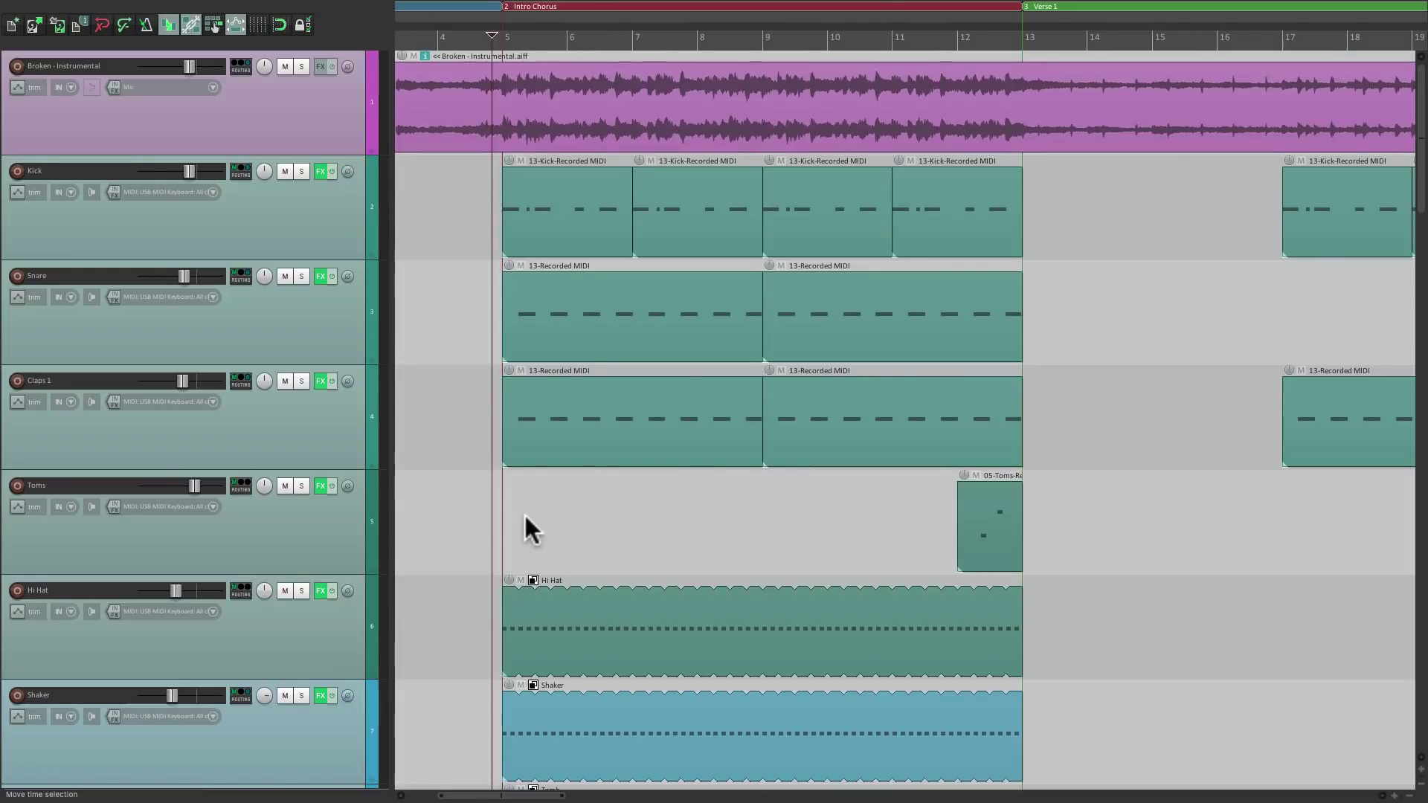
Step: Scroll the arrange view right, left, down and up to check the current wheel behaviour
scroll(525, 515, right, 10)
scroll(525, 515, left, 10)
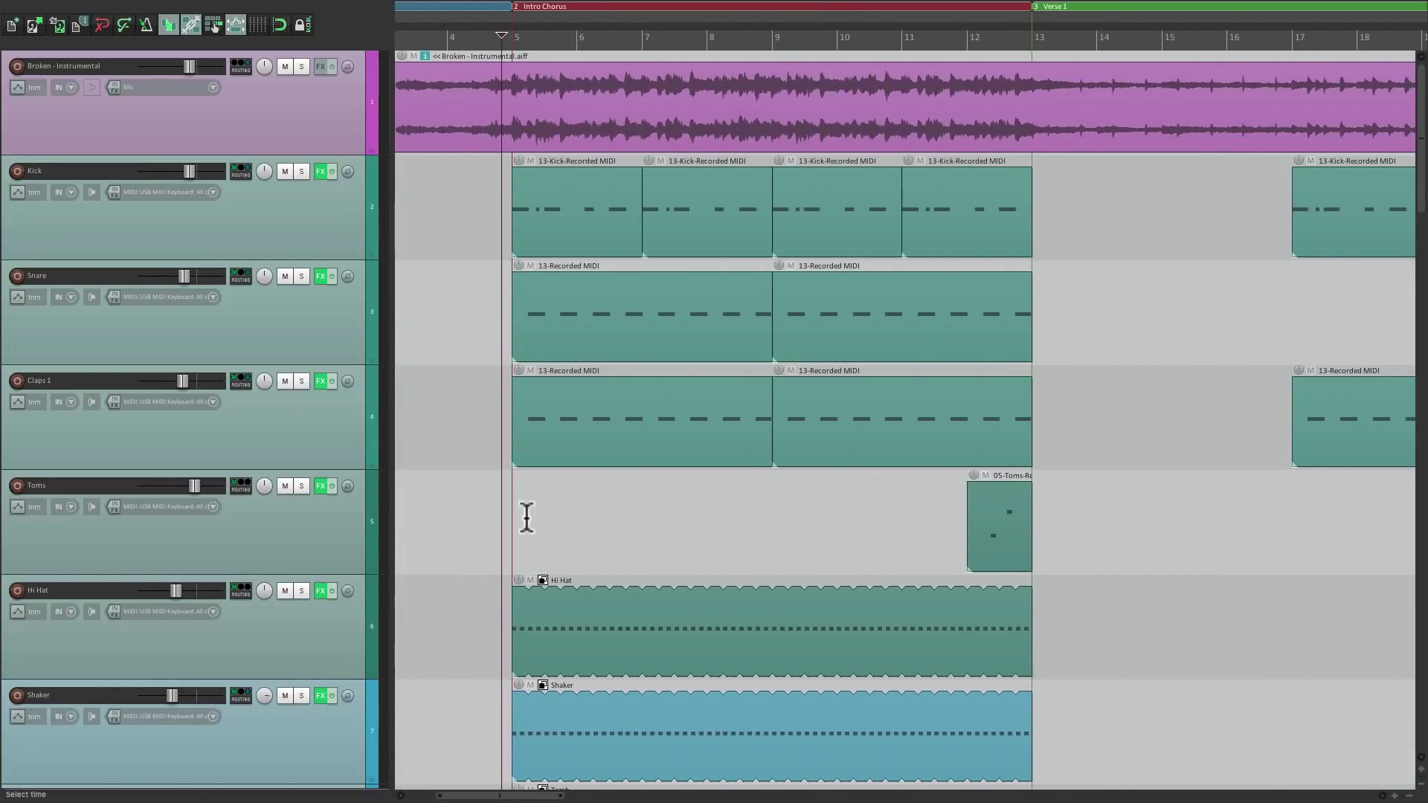
scroll(534, 524, down, 8)
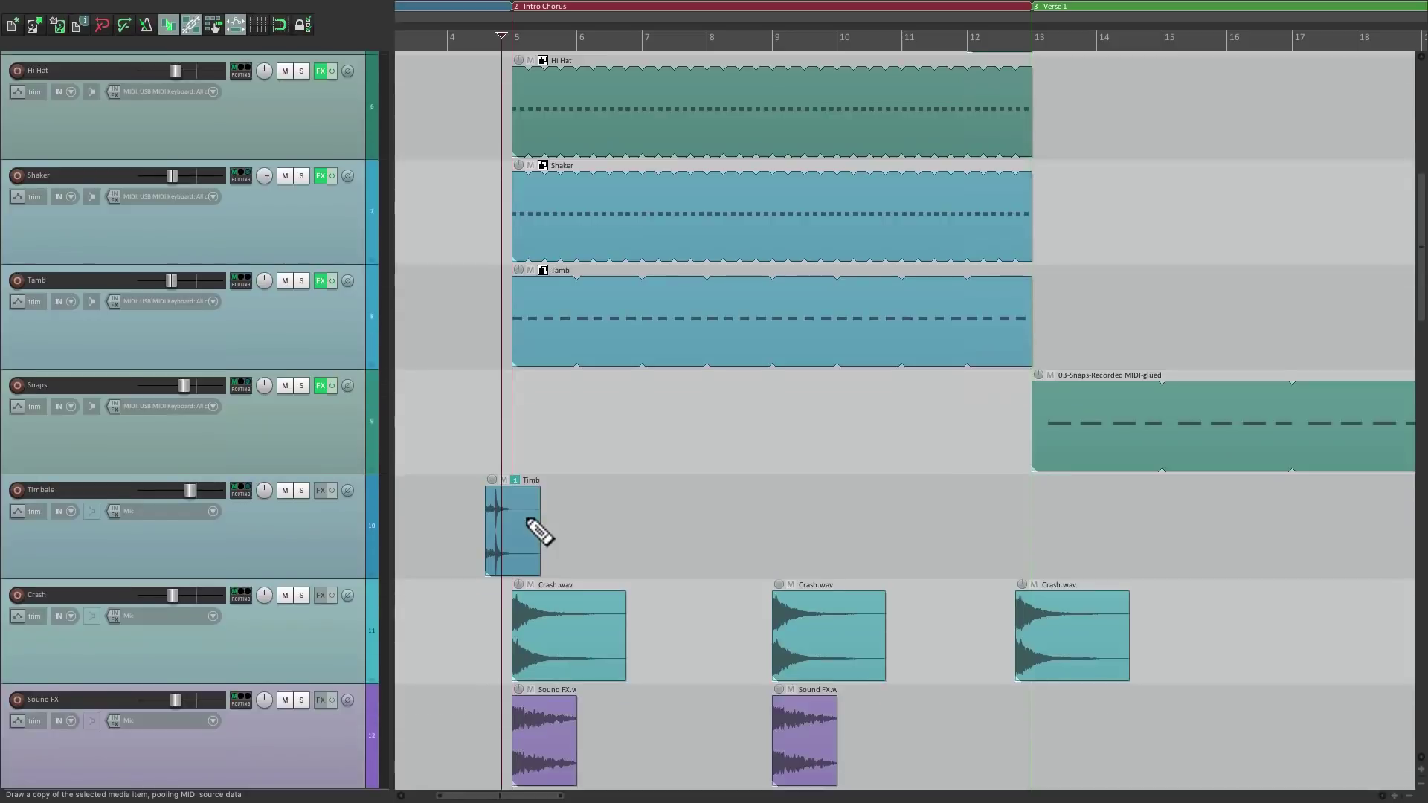
scroll(538, 531, up, 7)
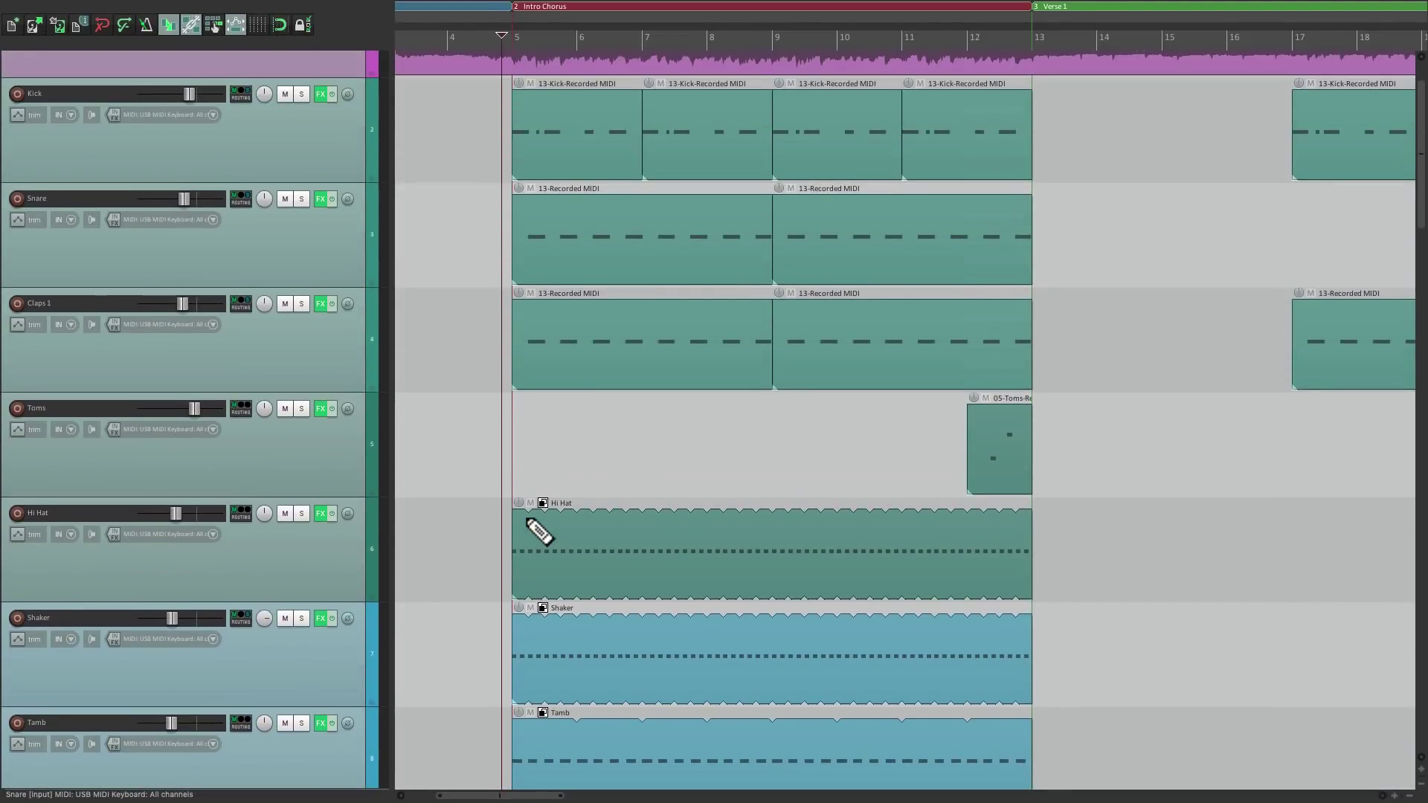
scroll(590, 527, up, 2)
scroll(590, 528, up, 4)
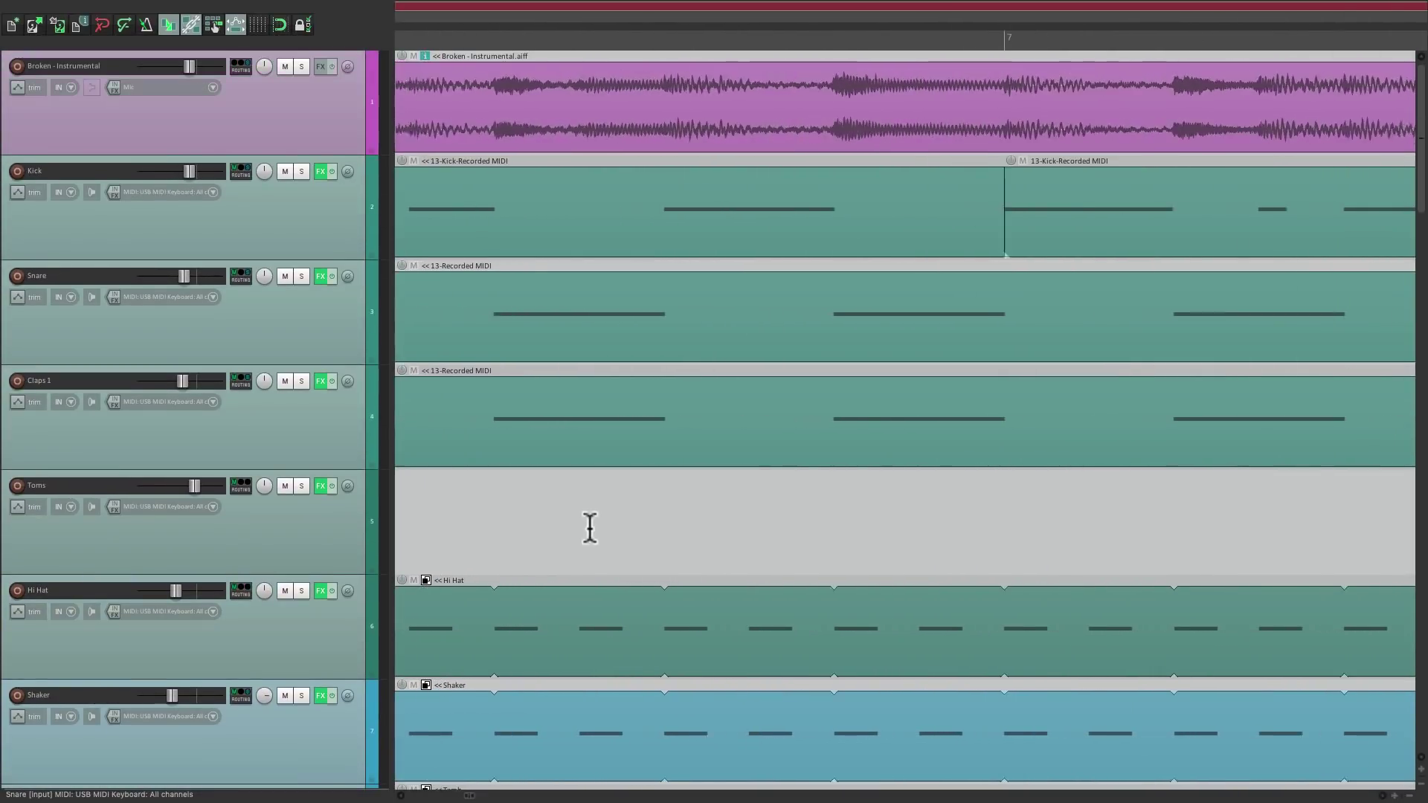
scroll(590, 528, down, 2)
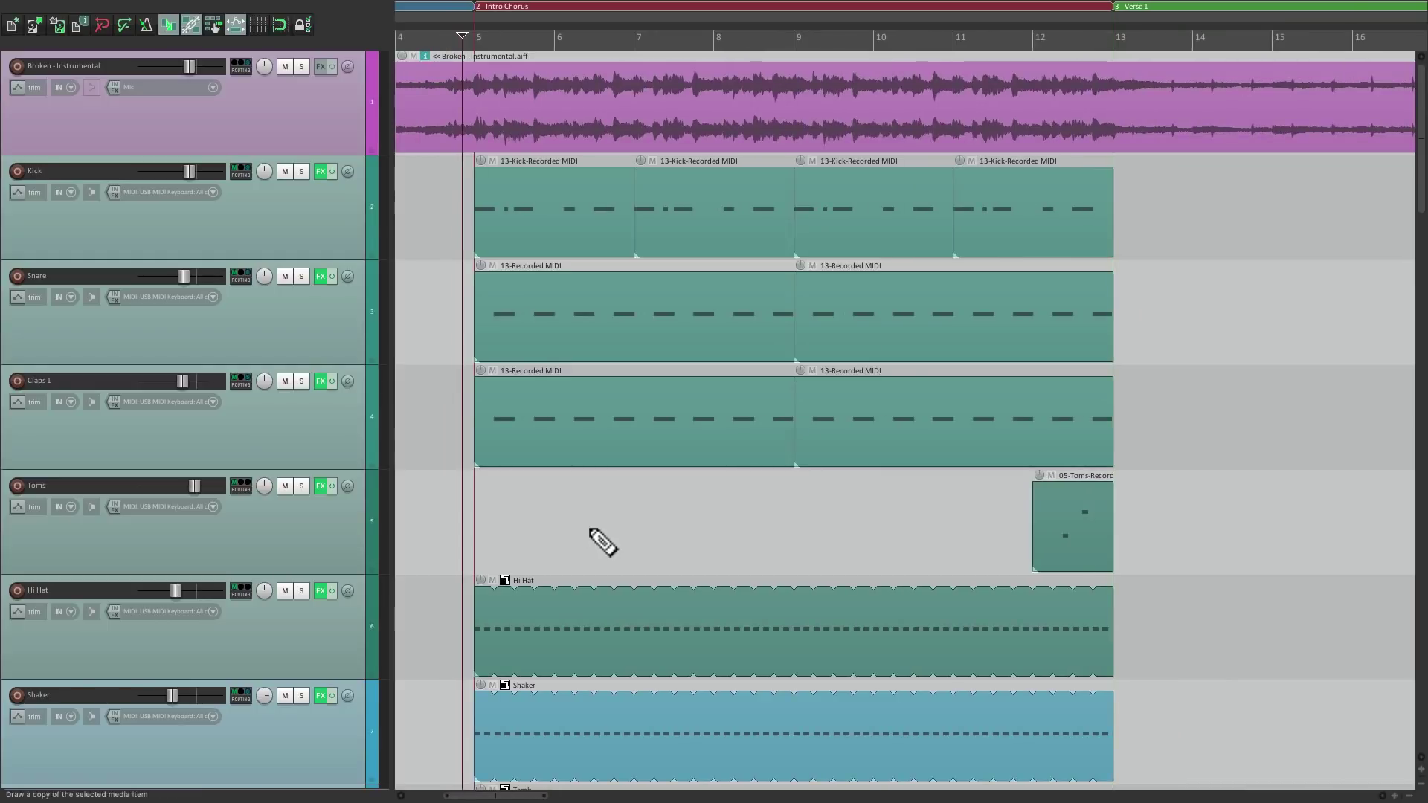
scroll(601, 542, up, 2)
scroll(601, 542, down, 4)
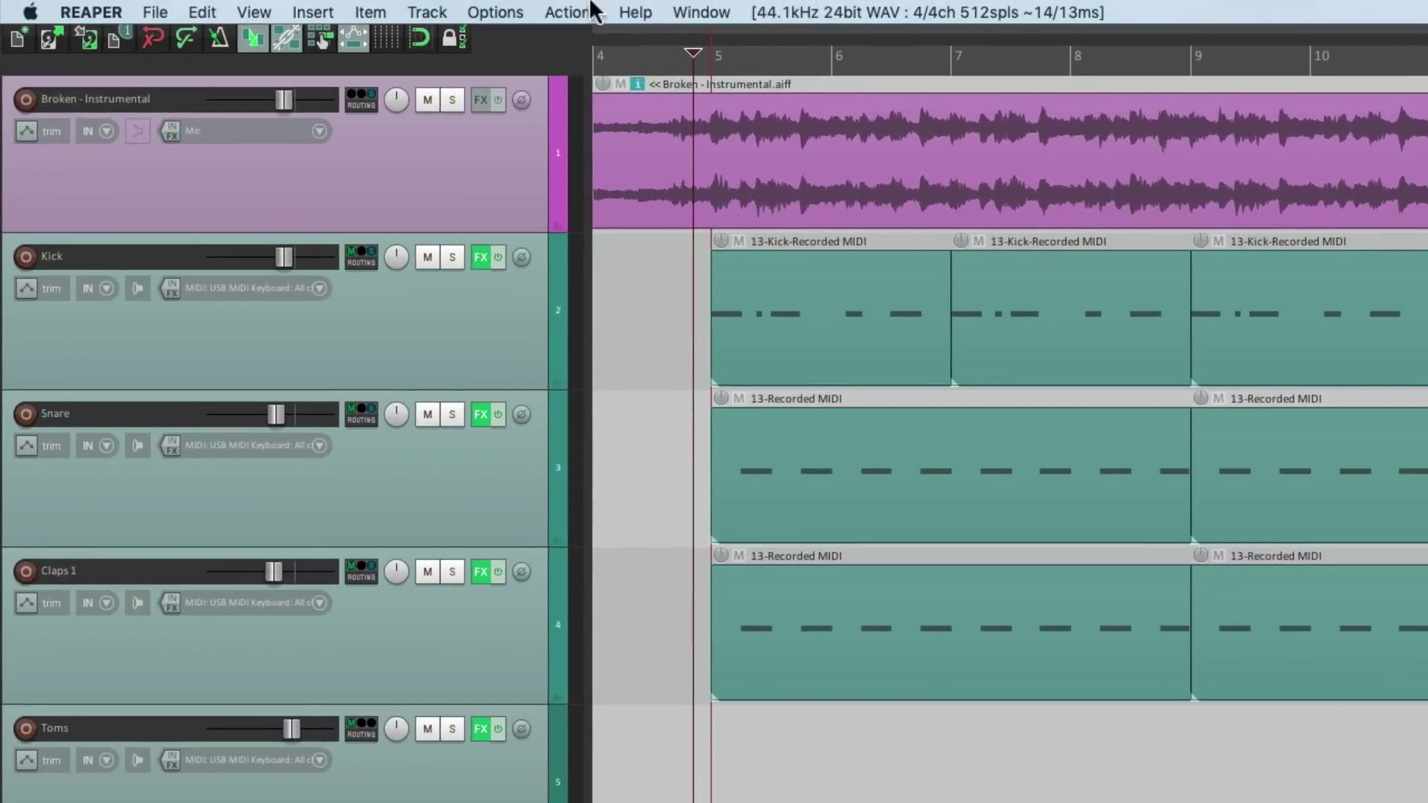
Step: Filter the Actions list to 'scroll horizontally' and select View: Scroll horizontally
click(380, 7)
click(542, 44)
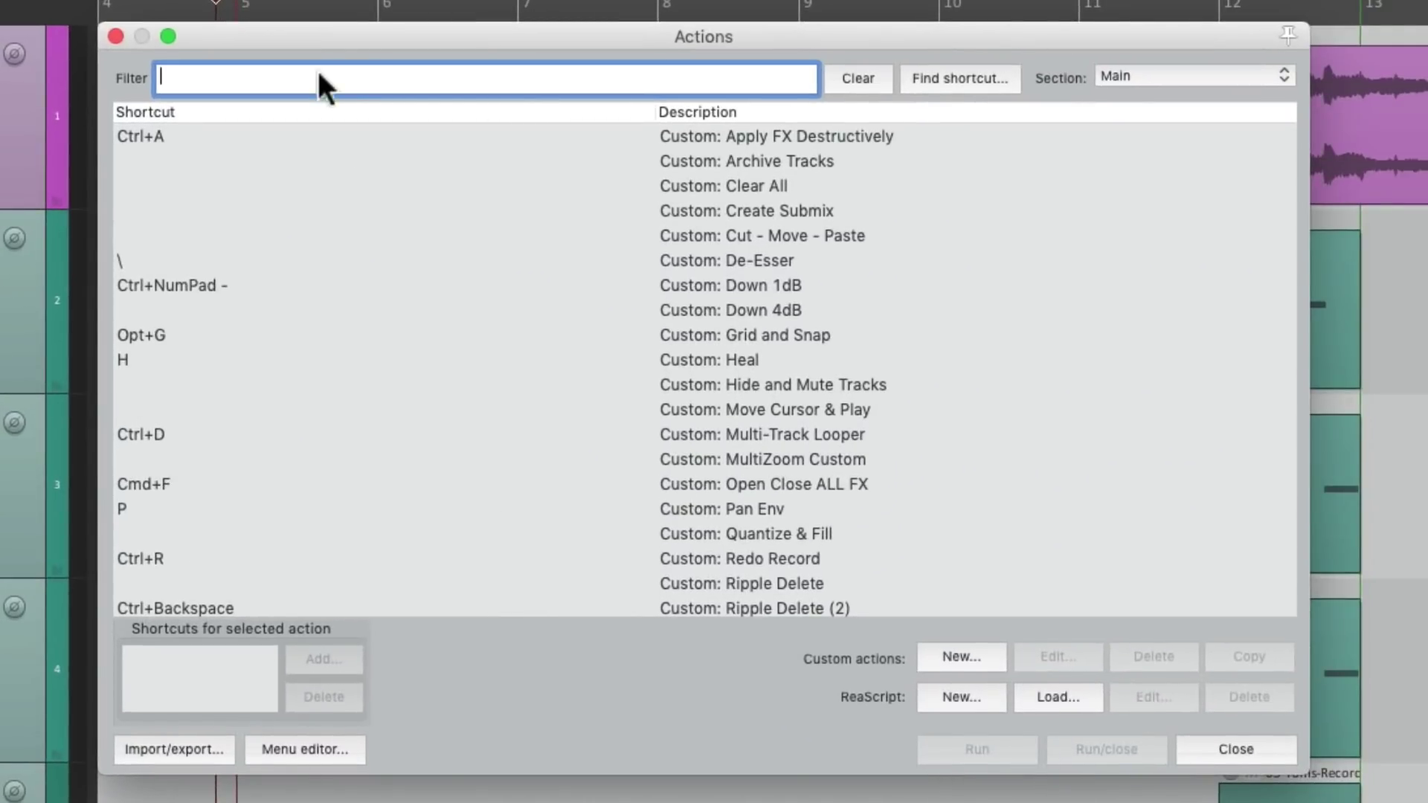
text(scroll horizo)
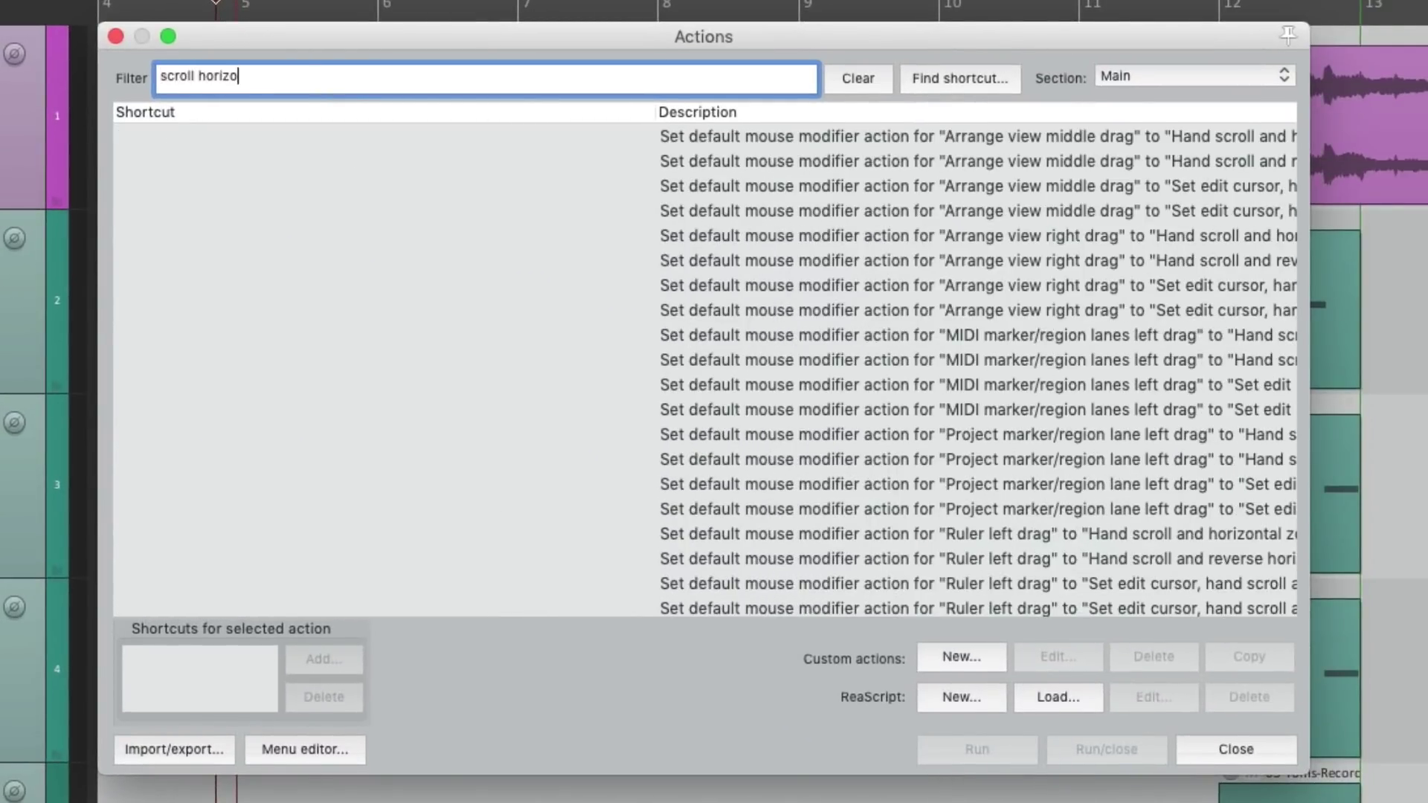
text(ntally)
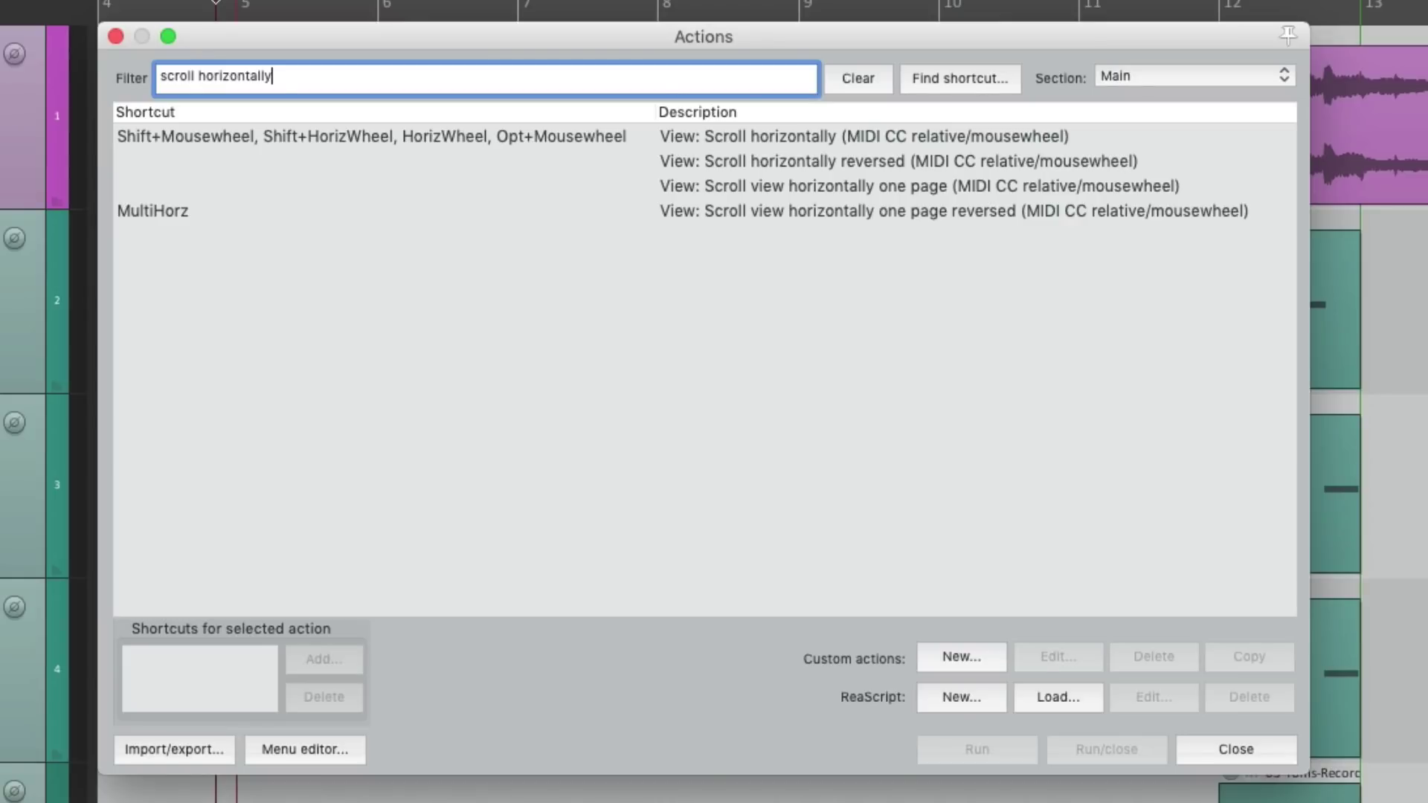
click(502, 136)
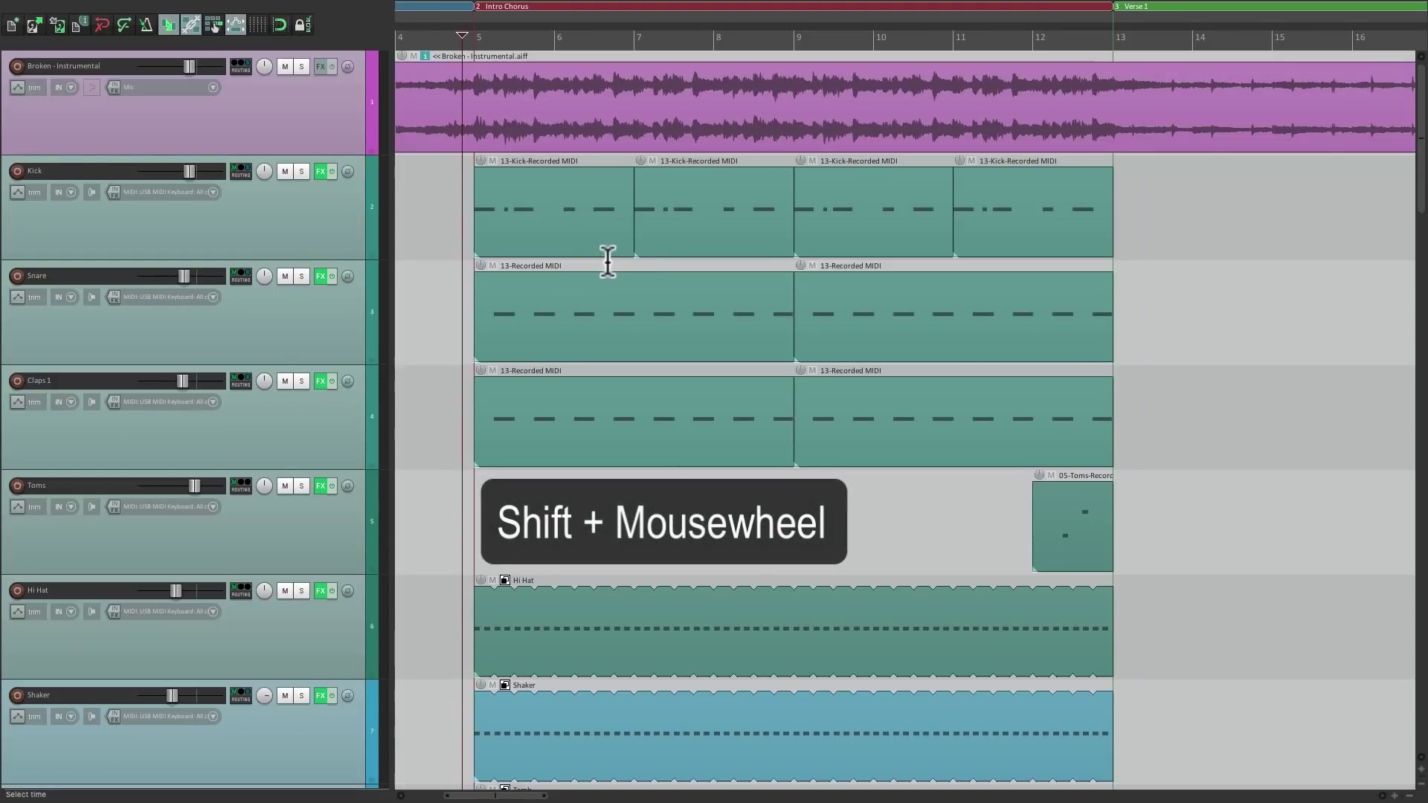
scroll(605, 260, right, 5)
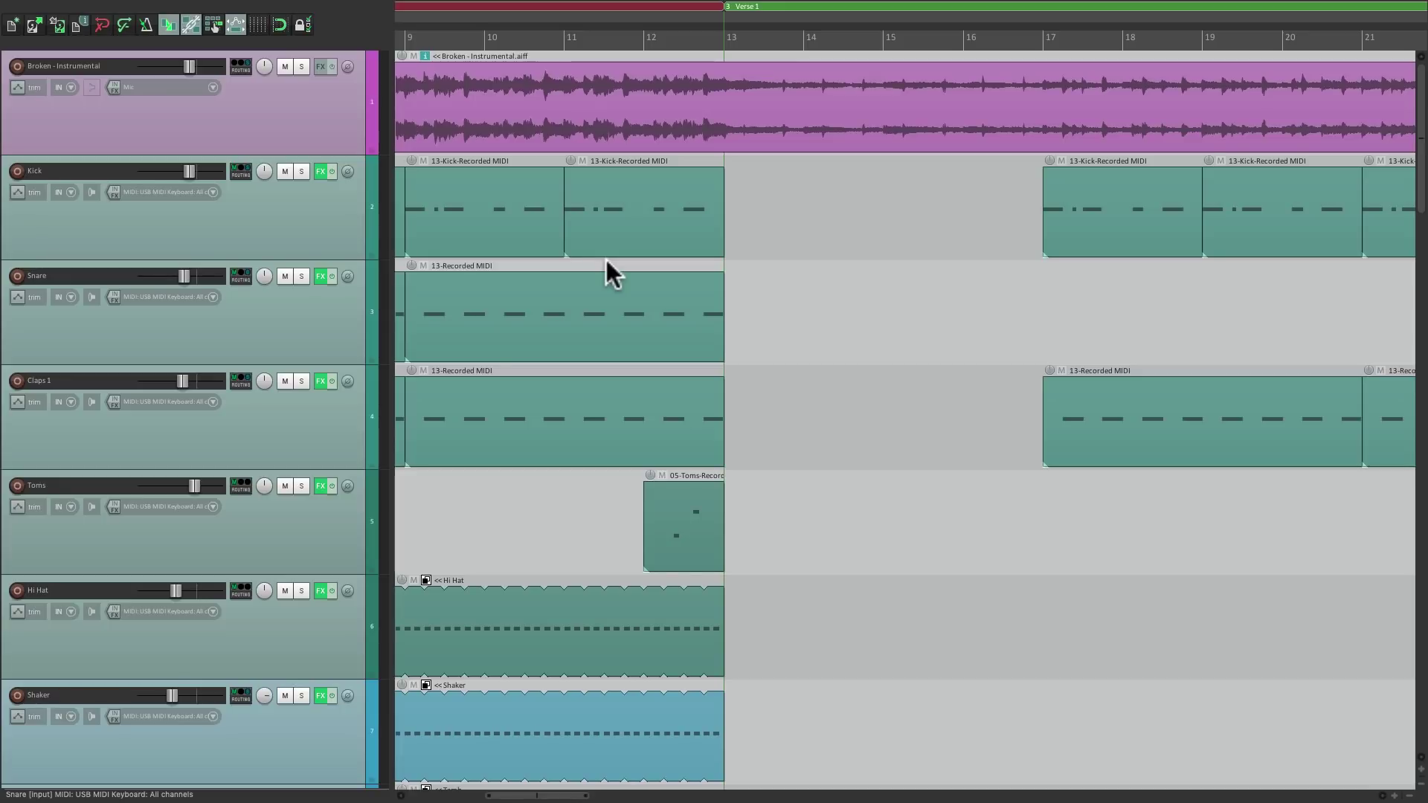
scroll(606, 260, left, 5)
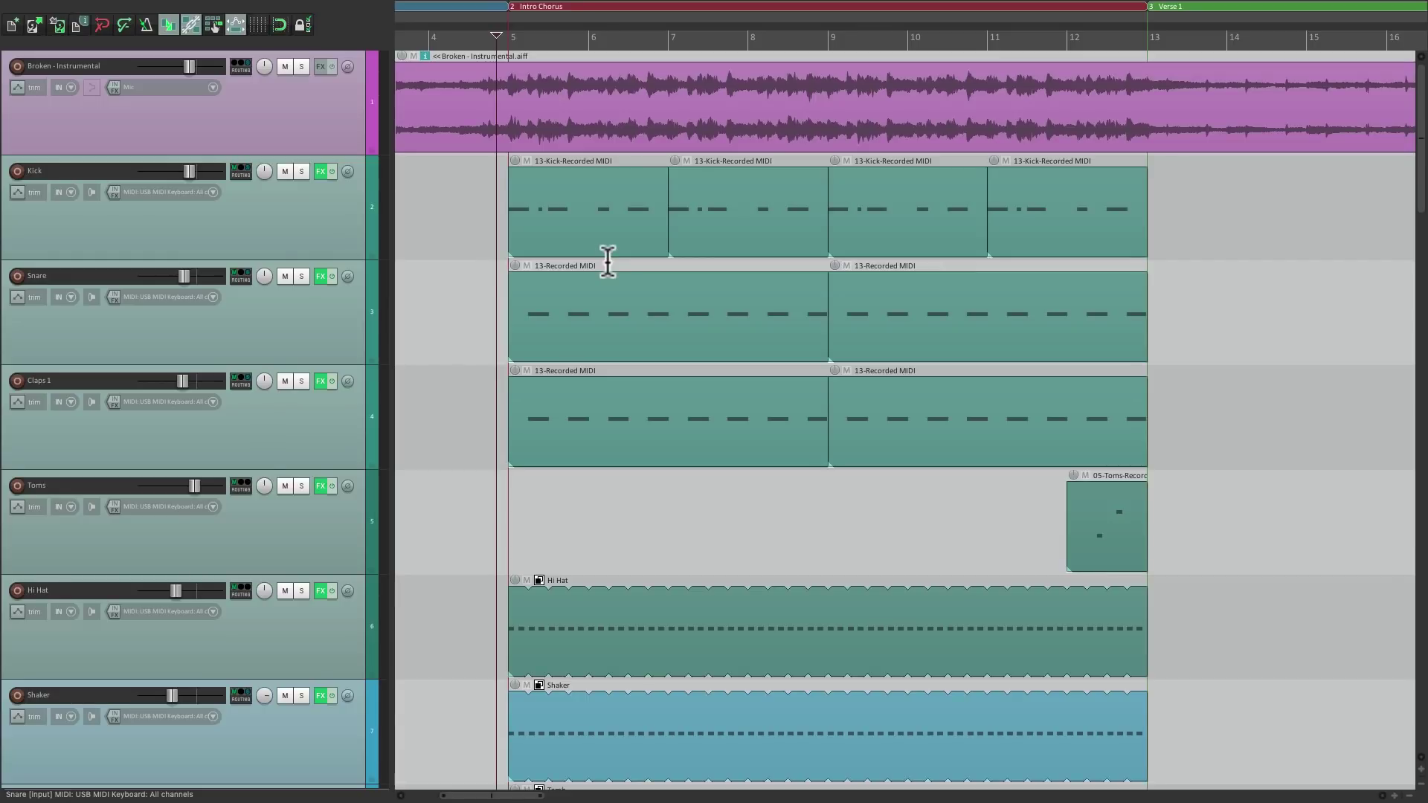
key(shift+slash)
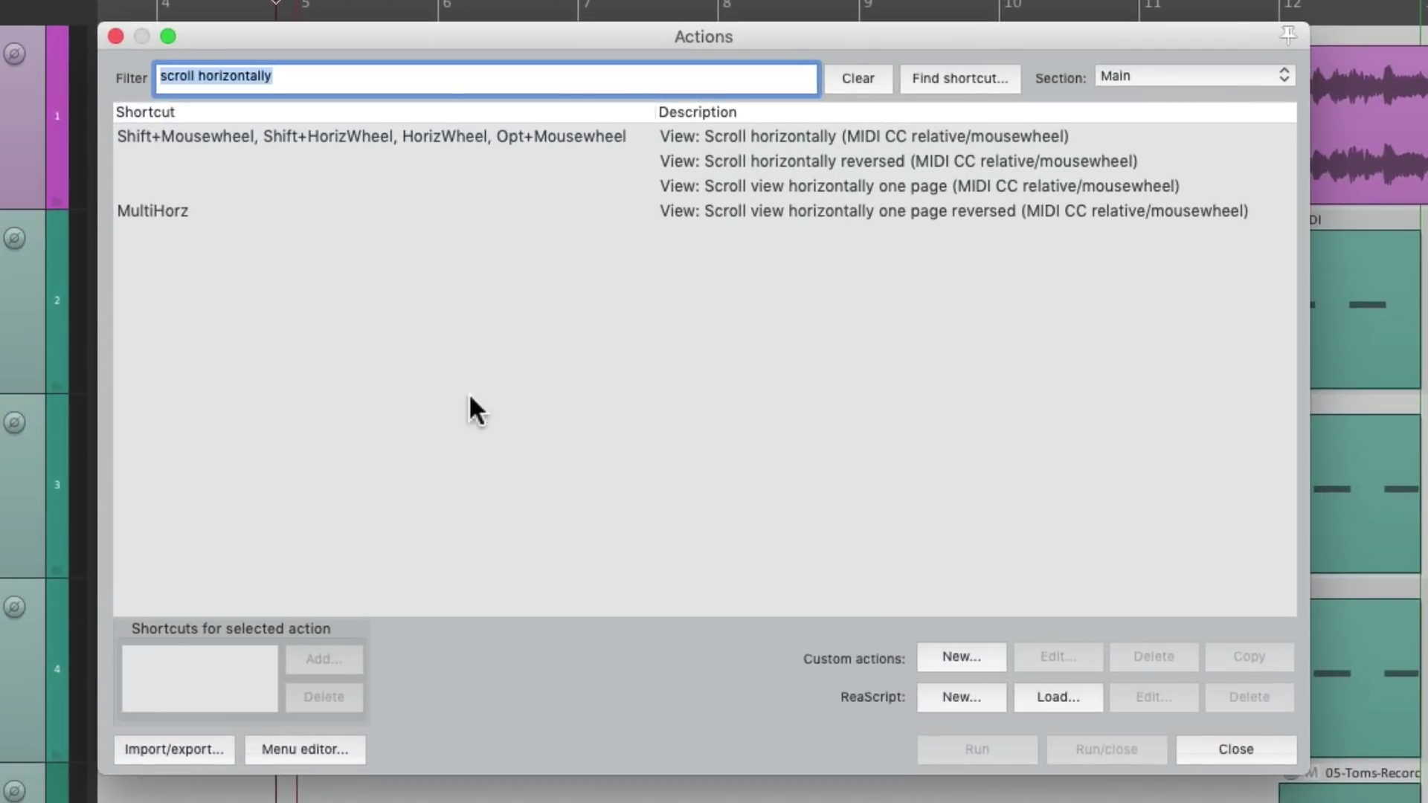
click(442, 136)
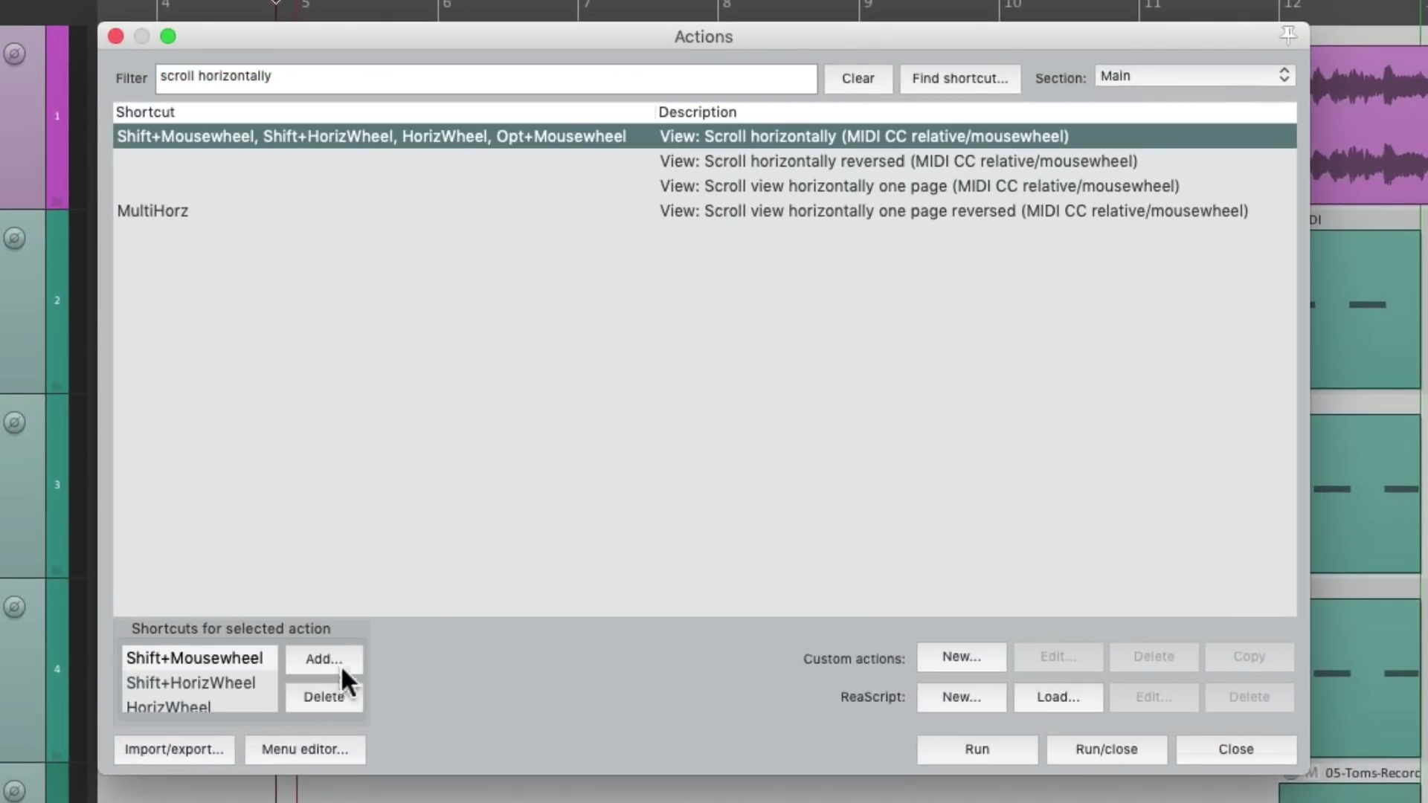
click(335, 654)
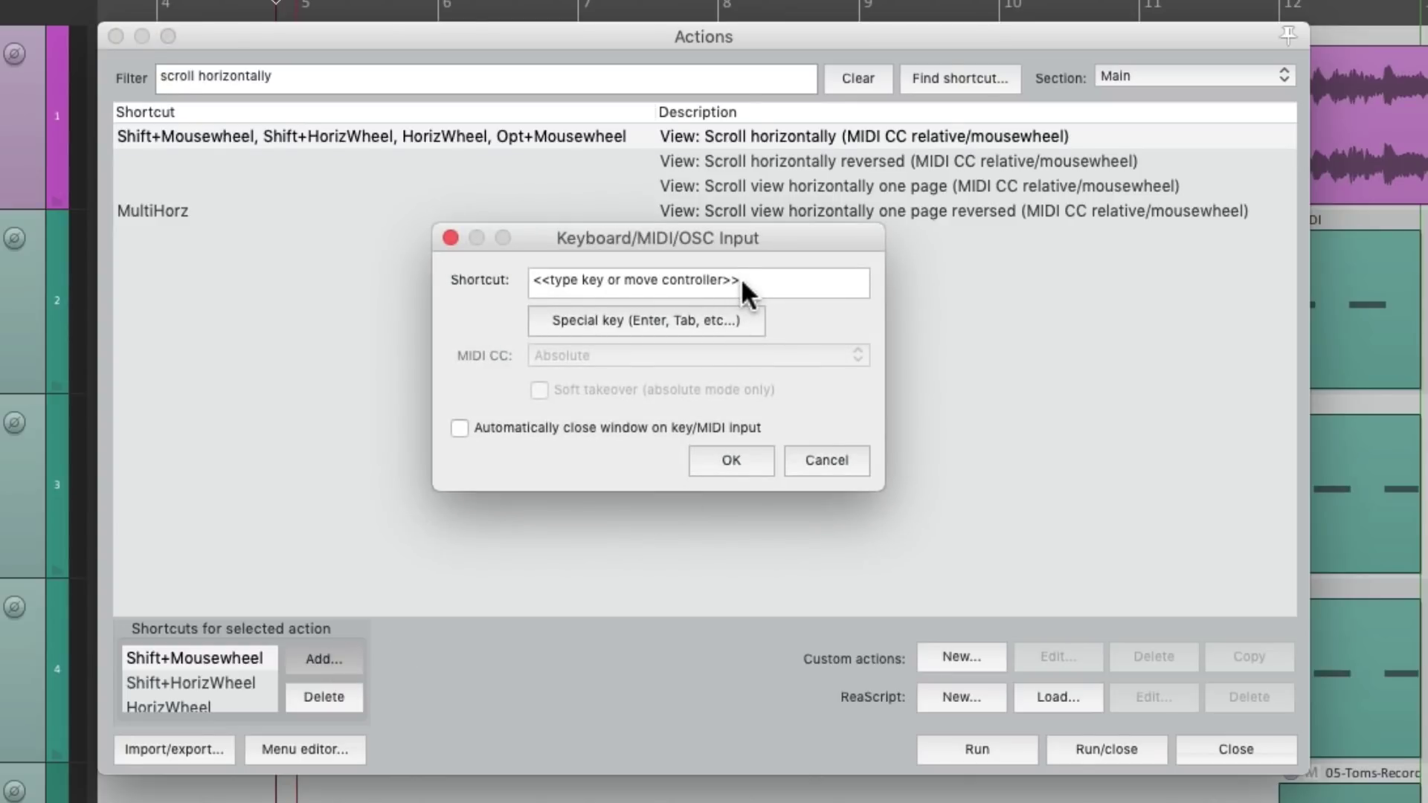
shift+scroll(741, 278, down, 1)
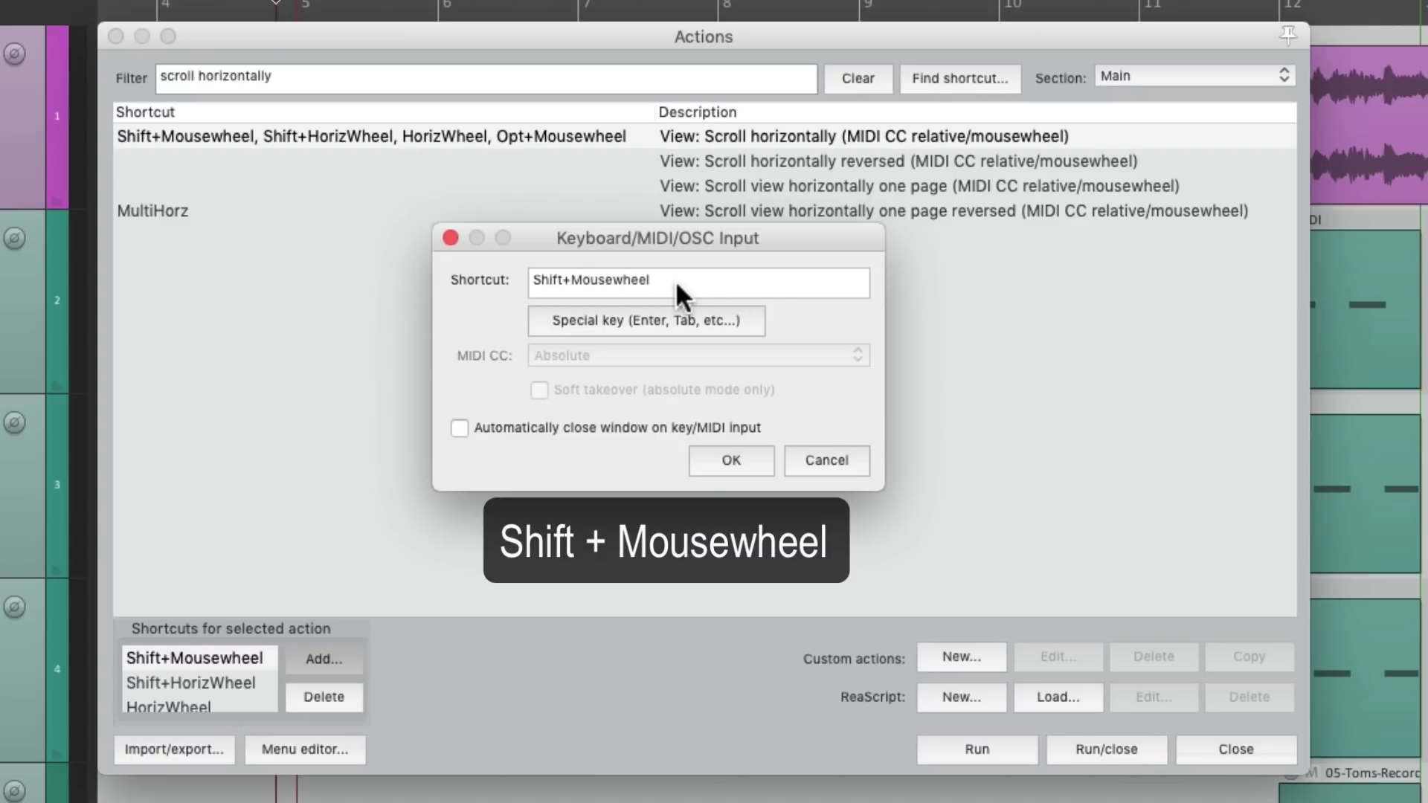
click(827, 455)
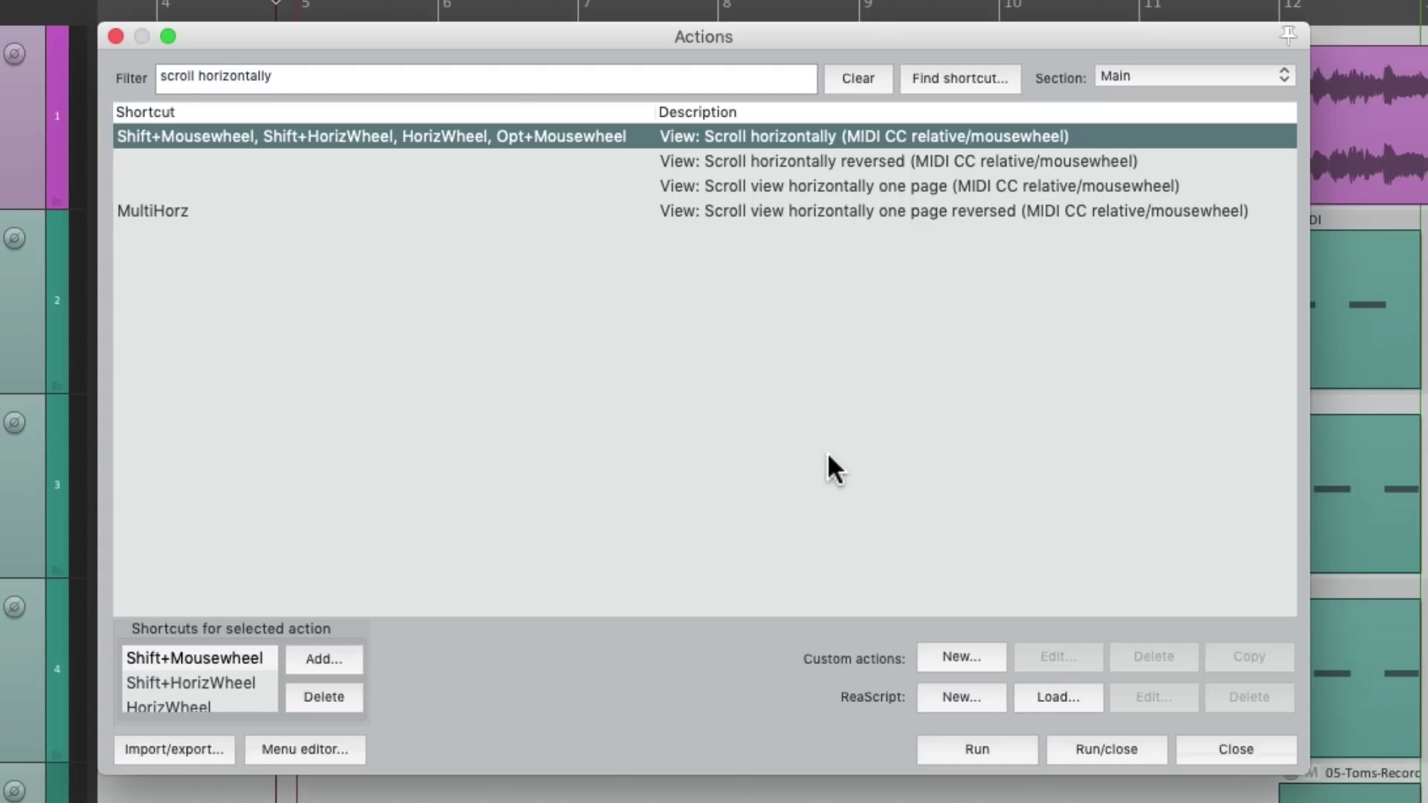
click(901, 162)
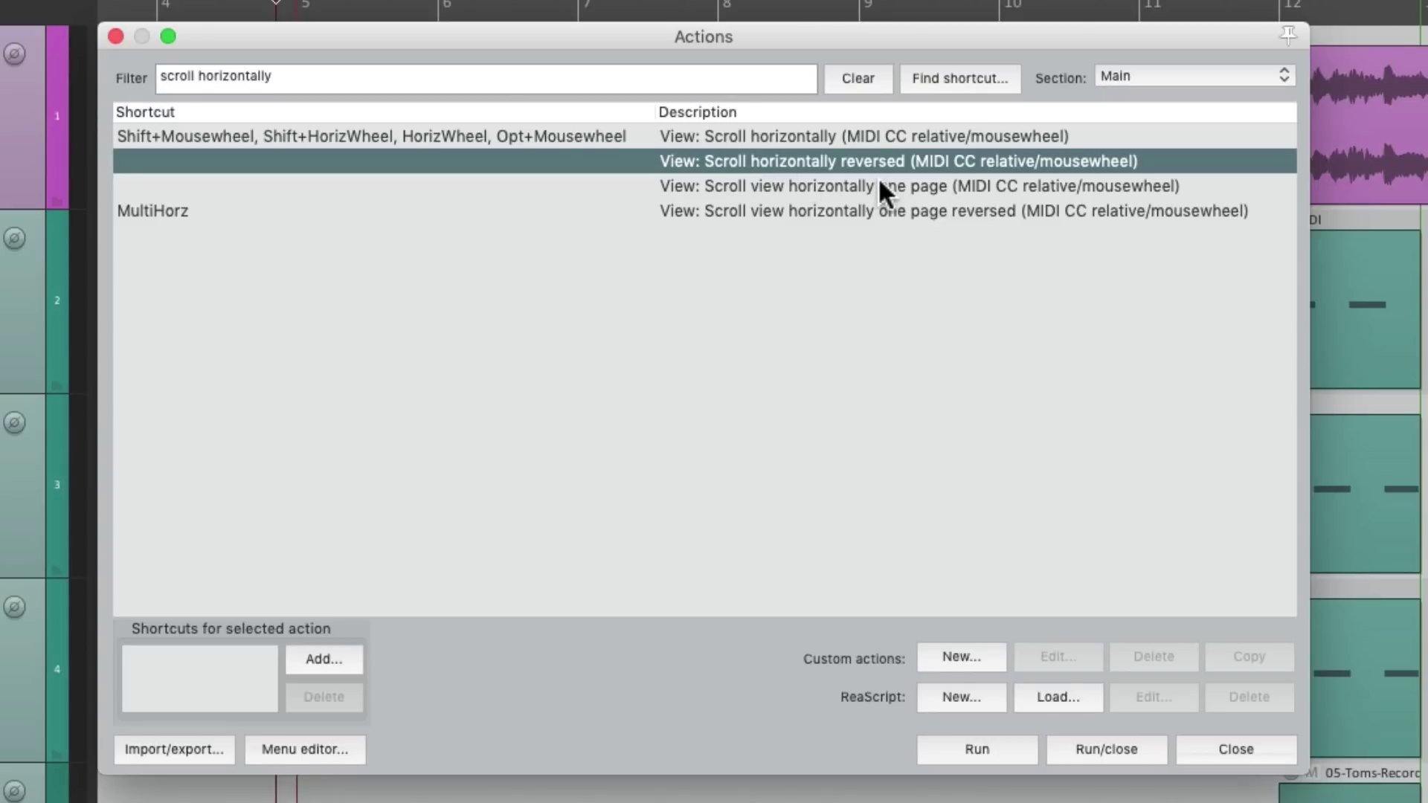
key(Escape)
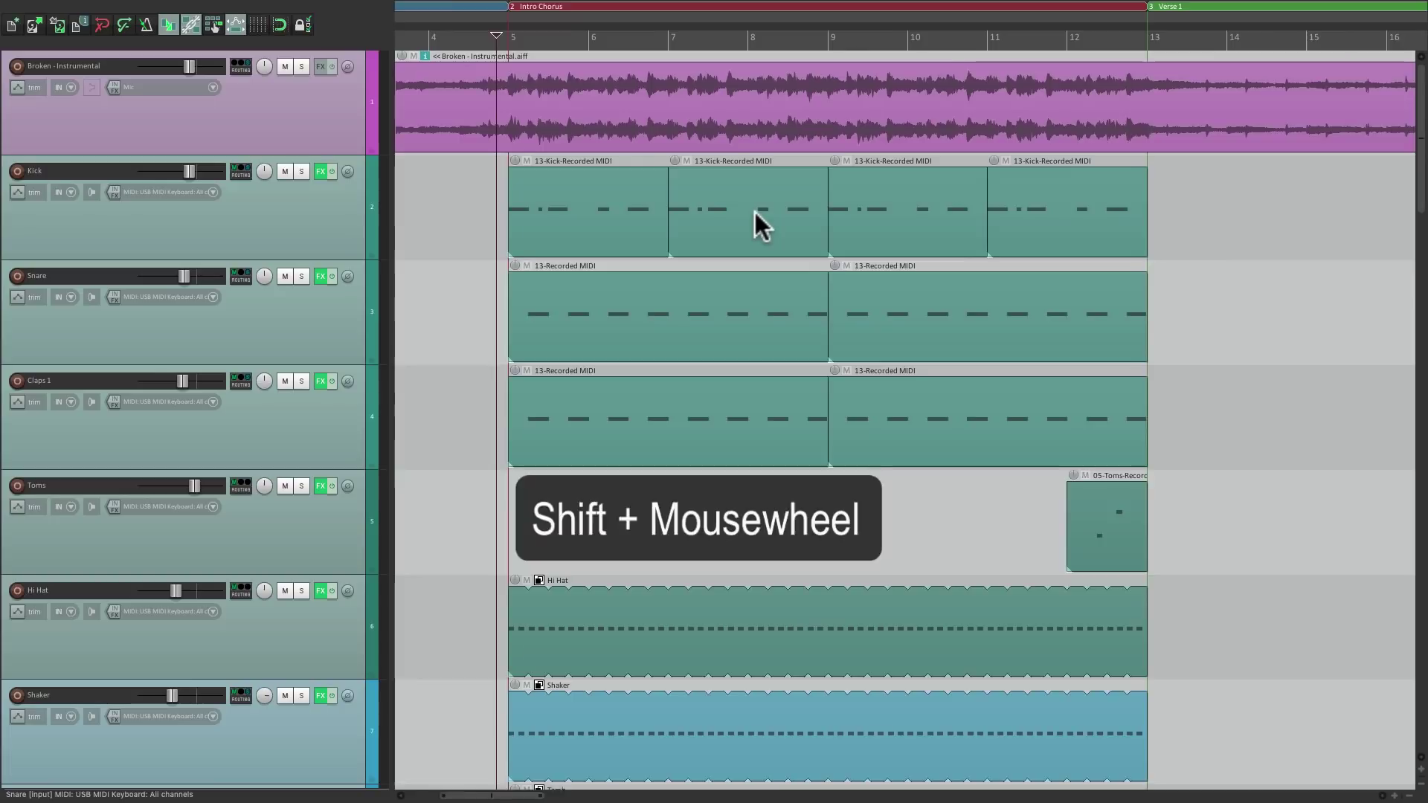
Step: Shift+Mousewheel the arrange view right and left, then reopen the Actions list with ?
shift+scroll(755, 212, right, 5)
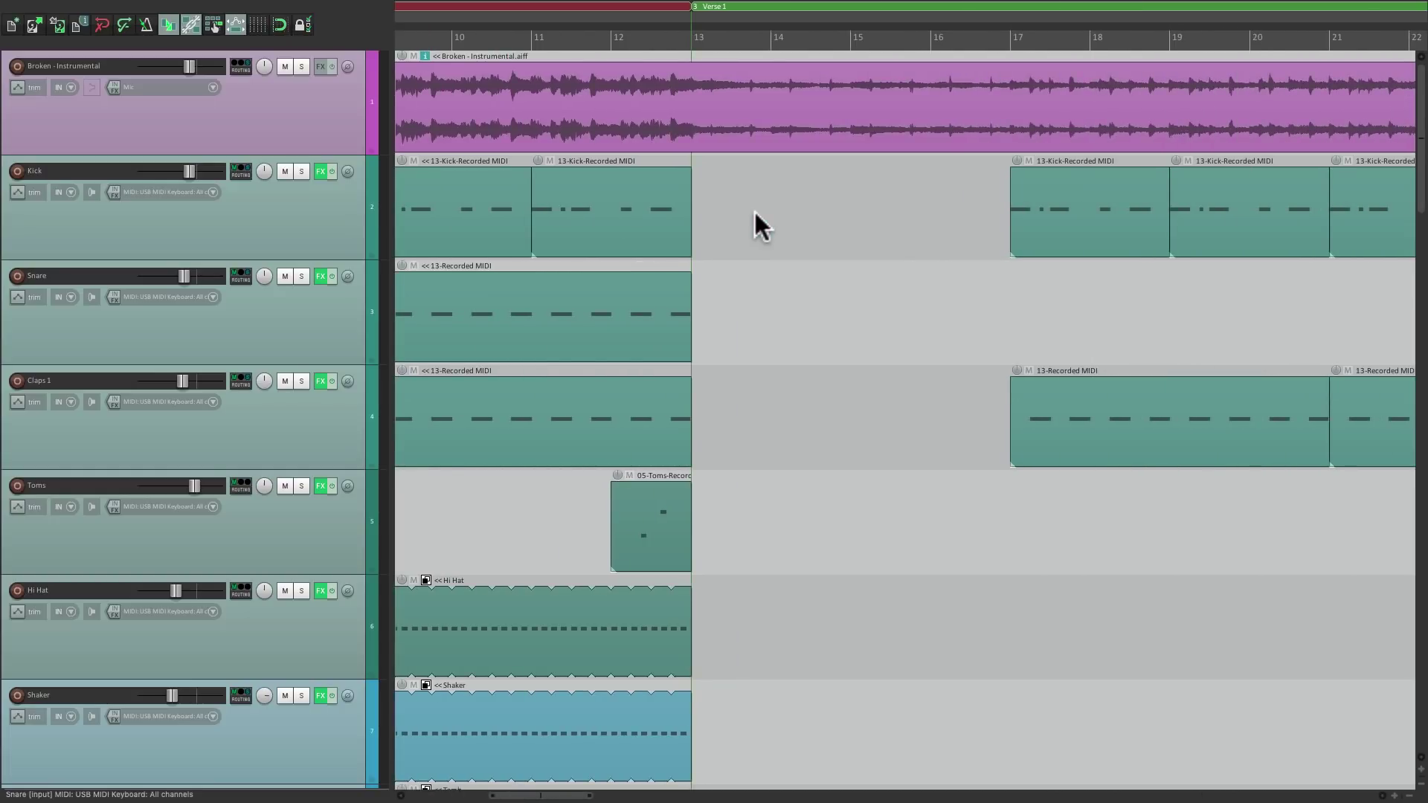
scroll(755, 211, left, 6)
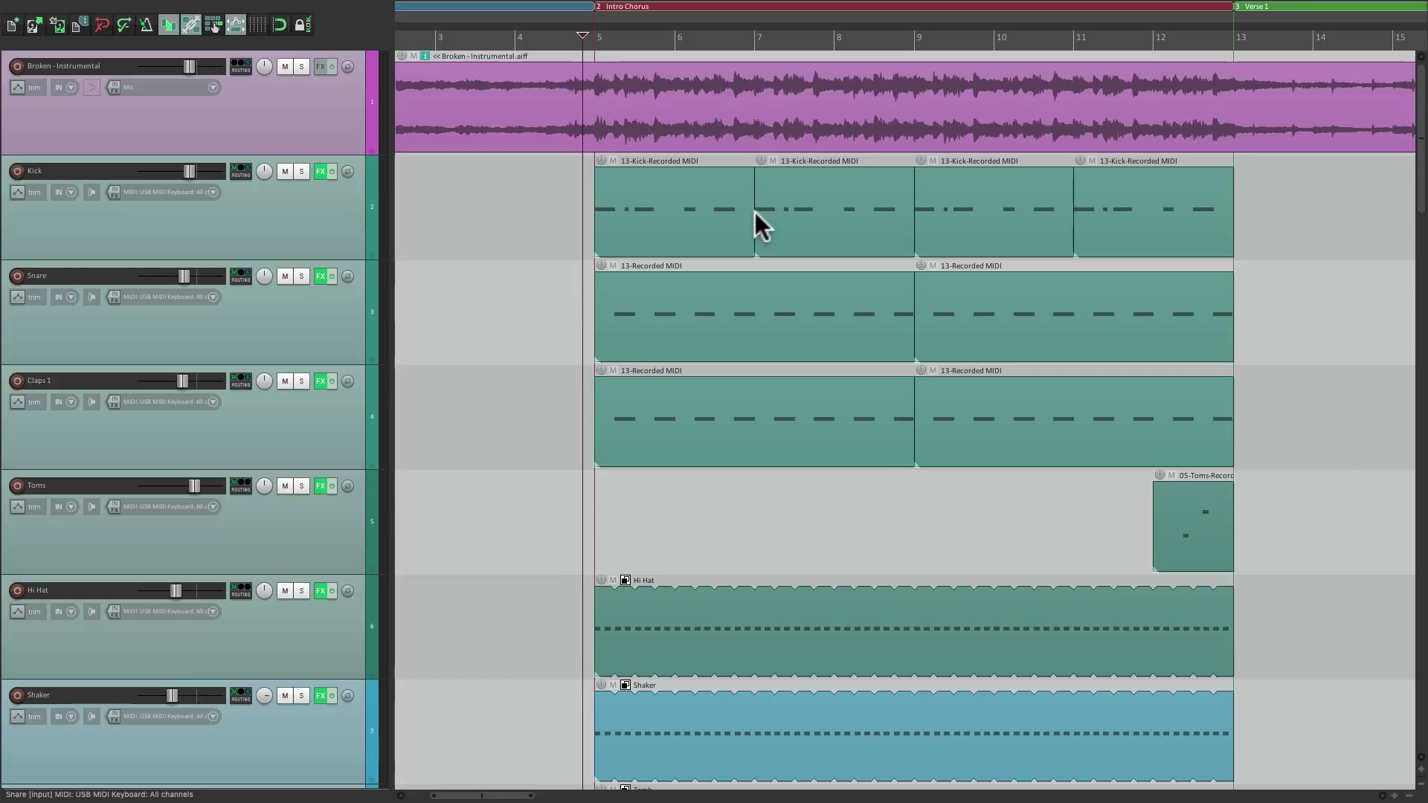
key(shift+slash)
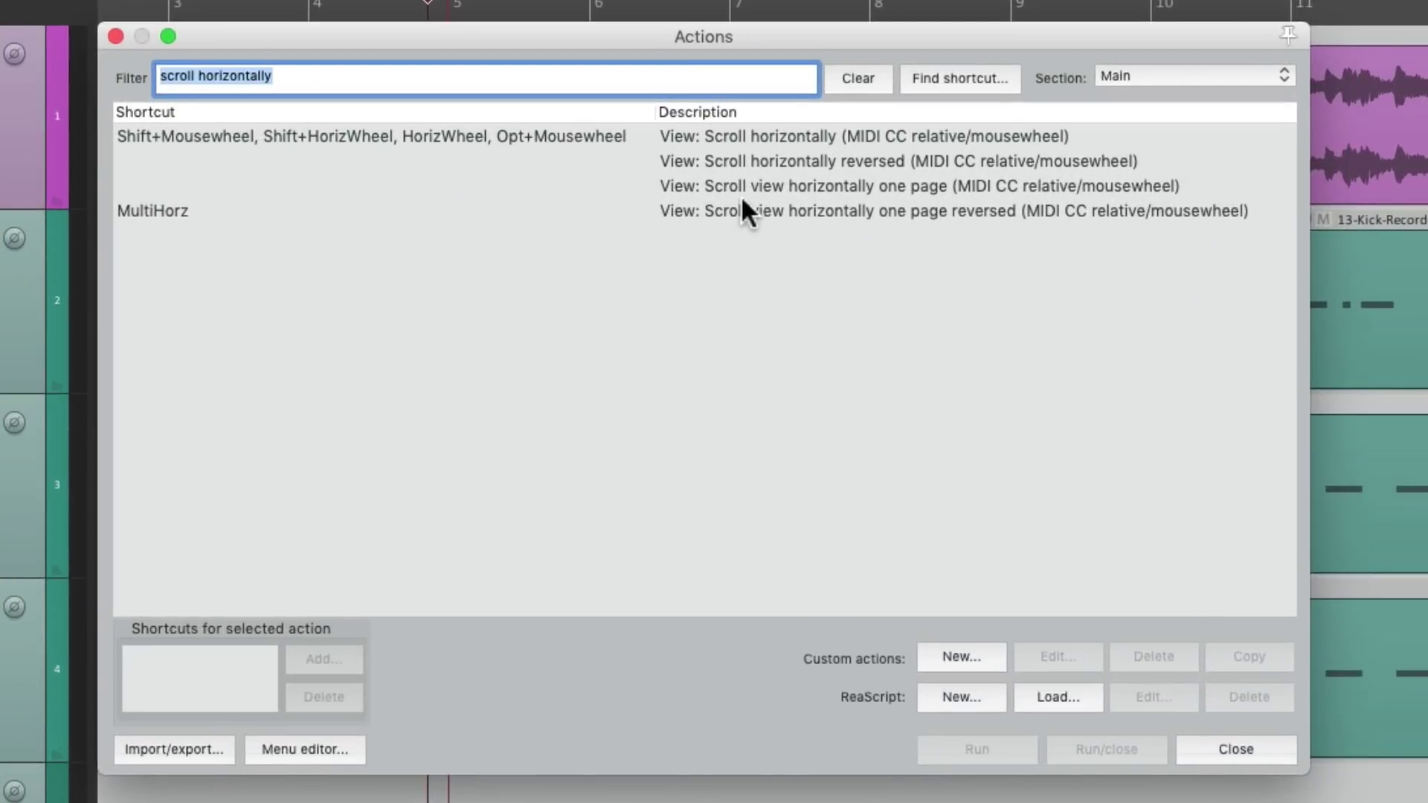
Step: Assign Shift+Mousewheel to View: Scroll horizontally reversed, overriding its old mapping, and close Actions
click(739, 161)
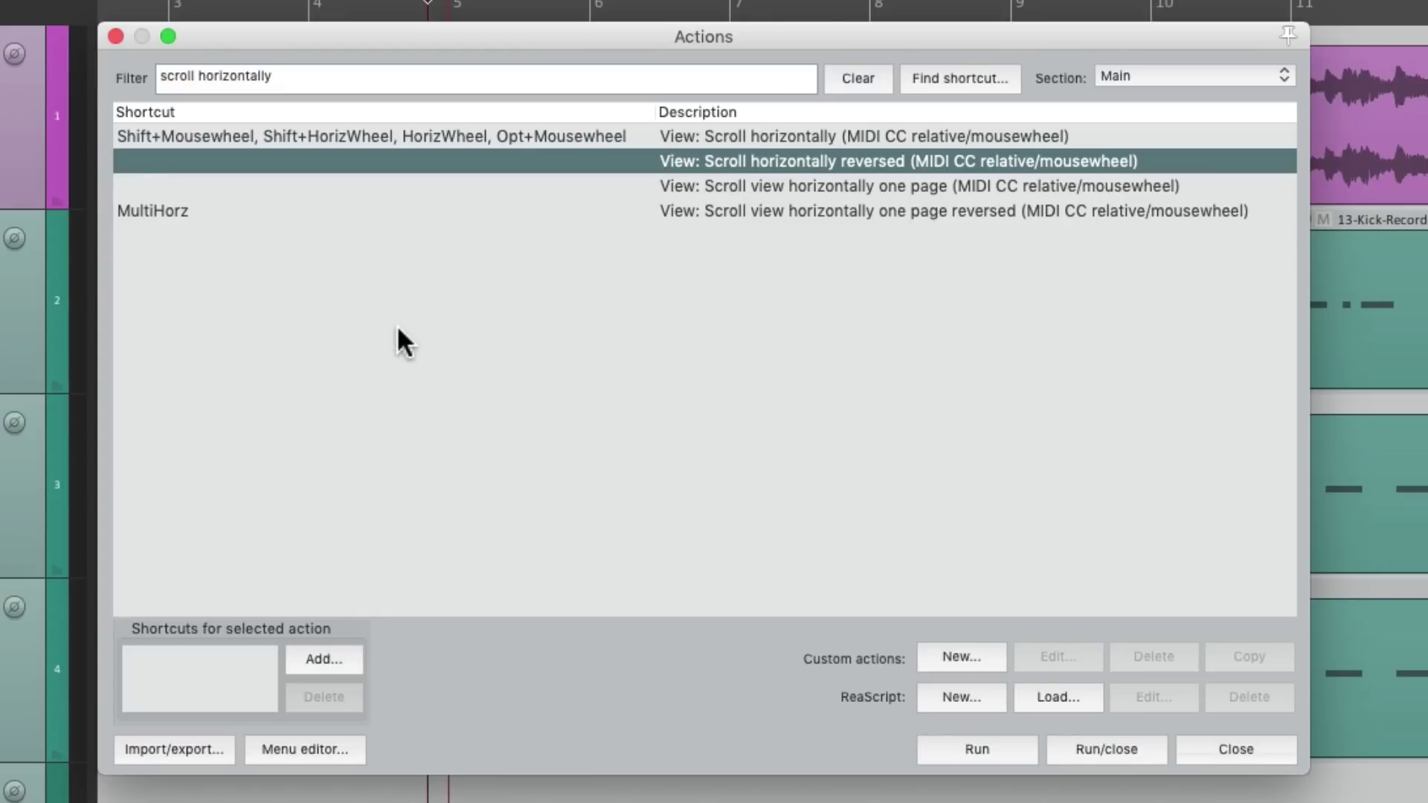
click(326, 655)
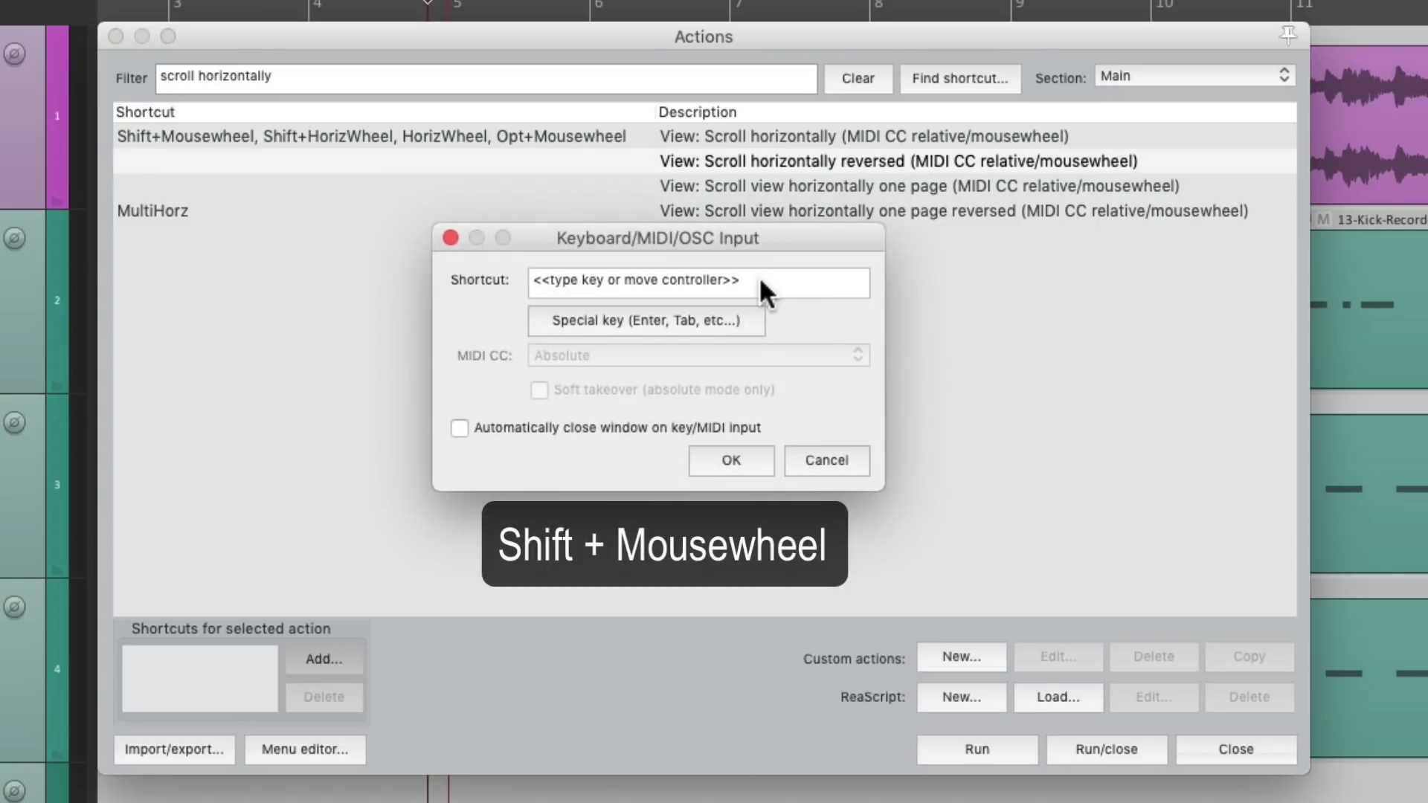
shift+scroll(751, 282, down, 1)
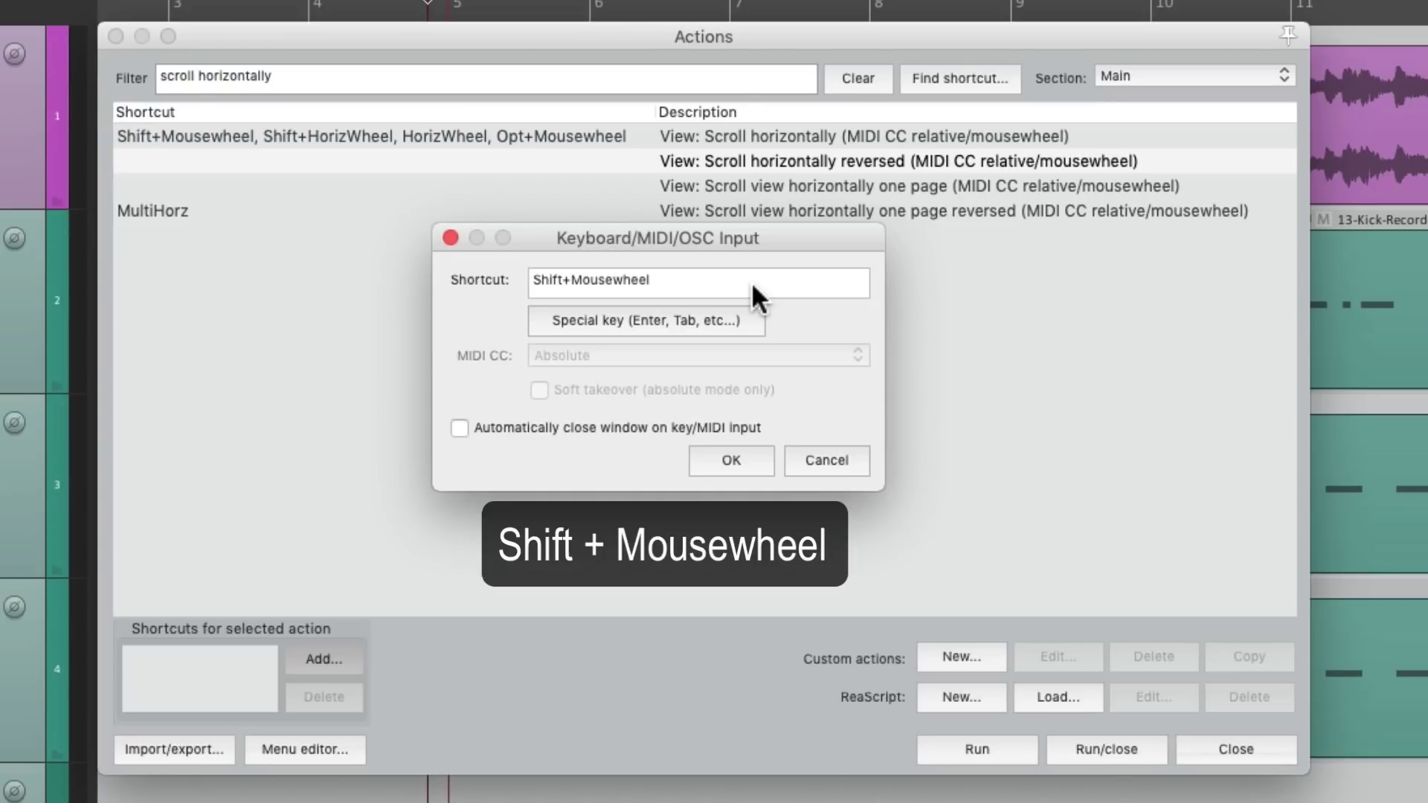
click(713, 455)
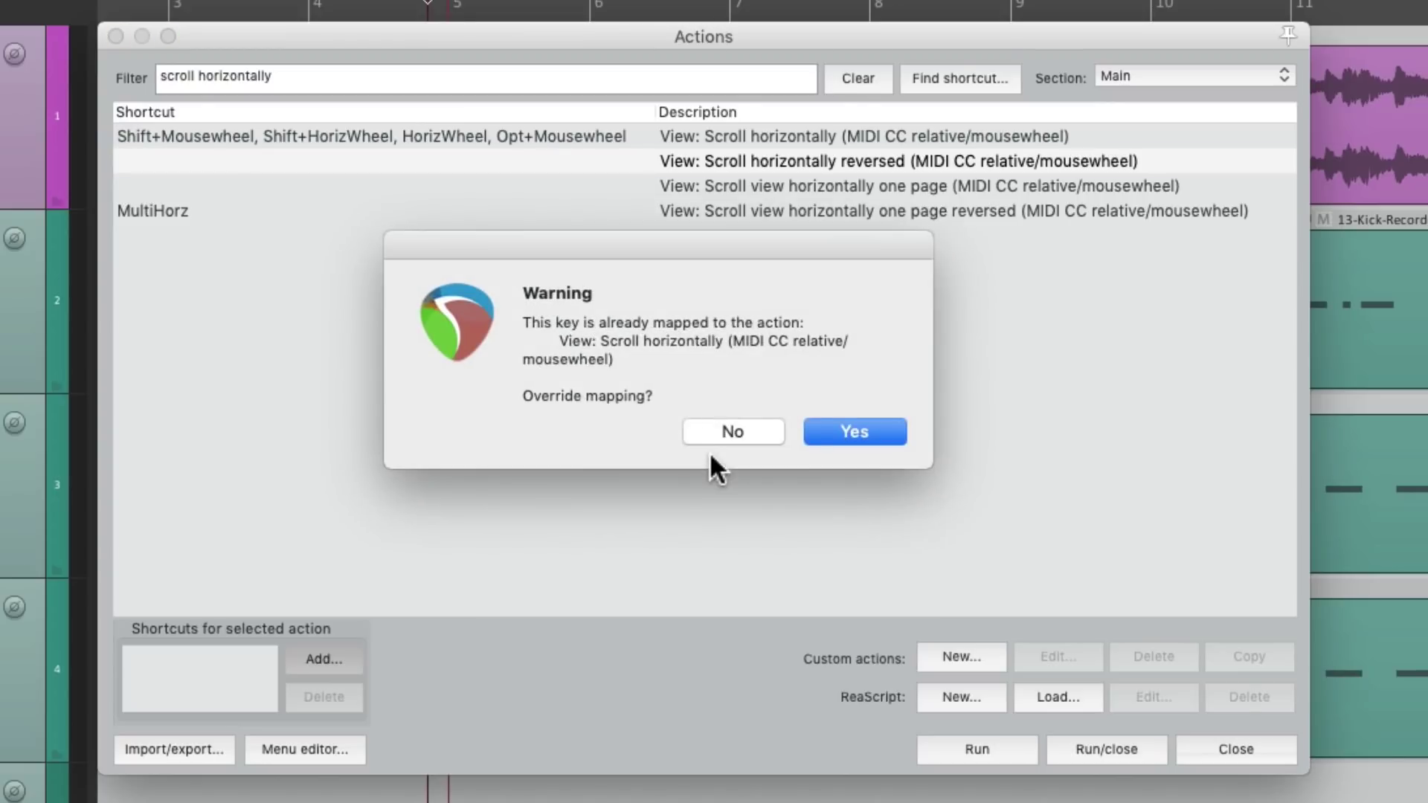
click(847, 435)
key(Escape)
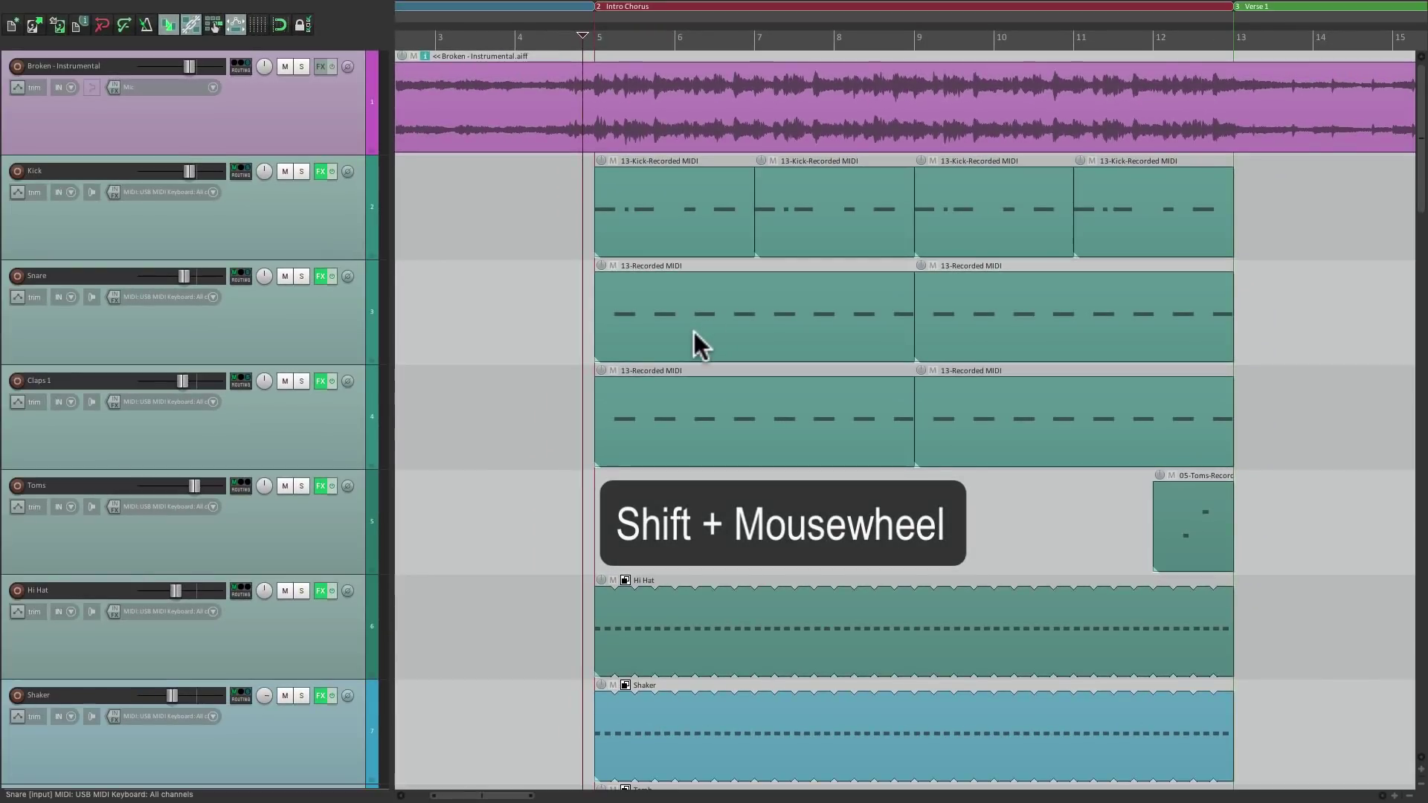
Step: Test reversed Shift+Mousewheel scrolling left and right, then reopen the Actions list
scroll(694, 331, left, 3)
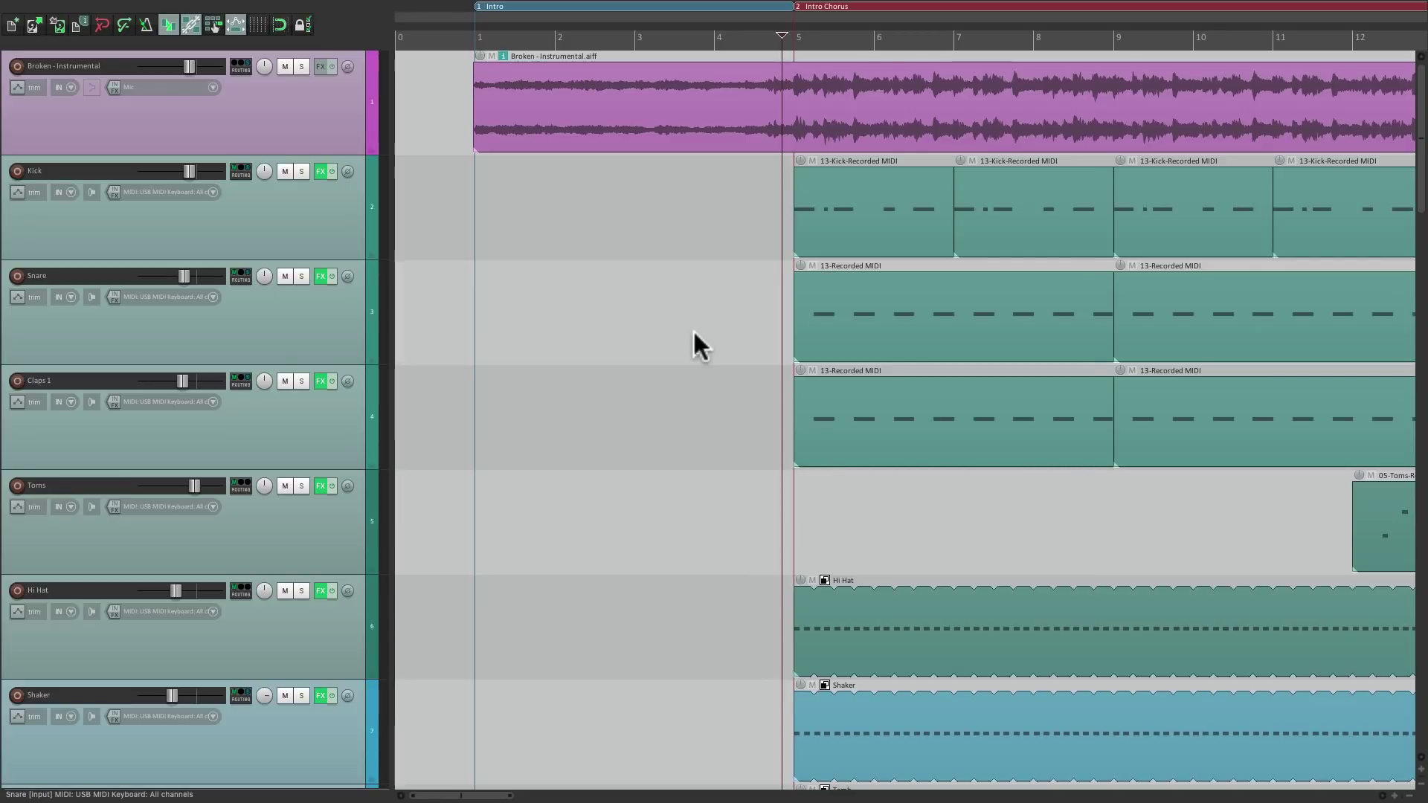
scroll(694, 332, right, 7)
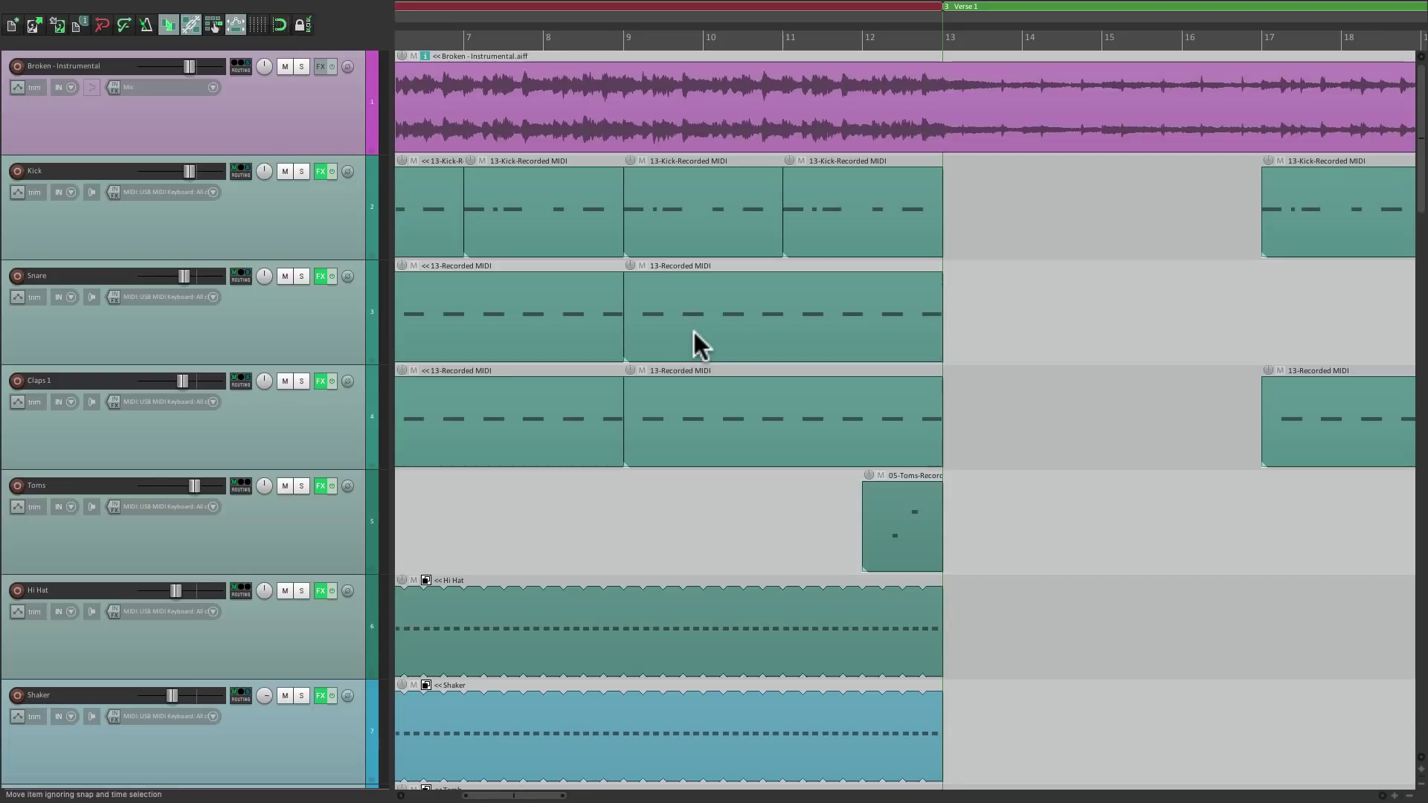
scroll(694, 331, left, 3)
scroll(694, 331, left, 3)
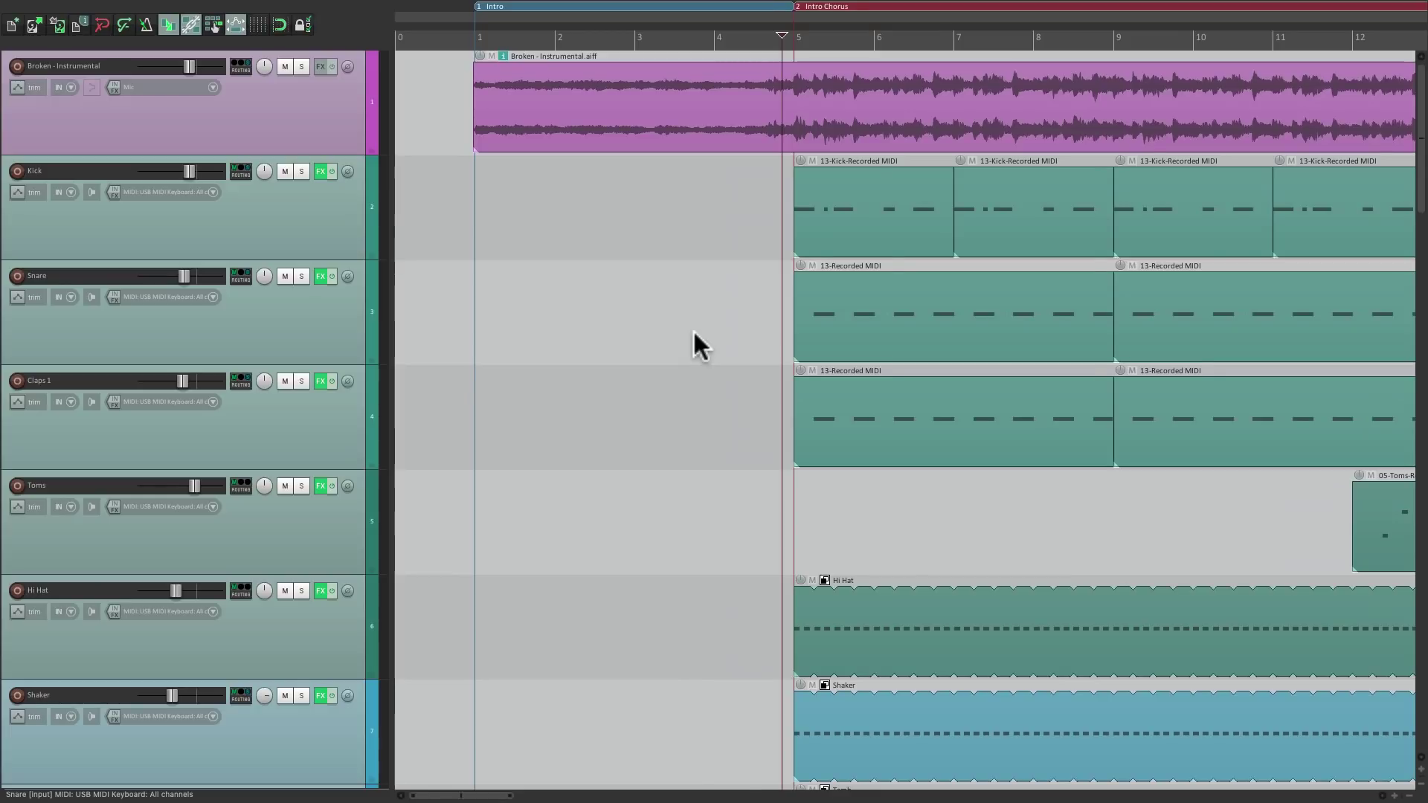
scroll(694, 331, right, 6)
scroll(694, 331, right, 2)
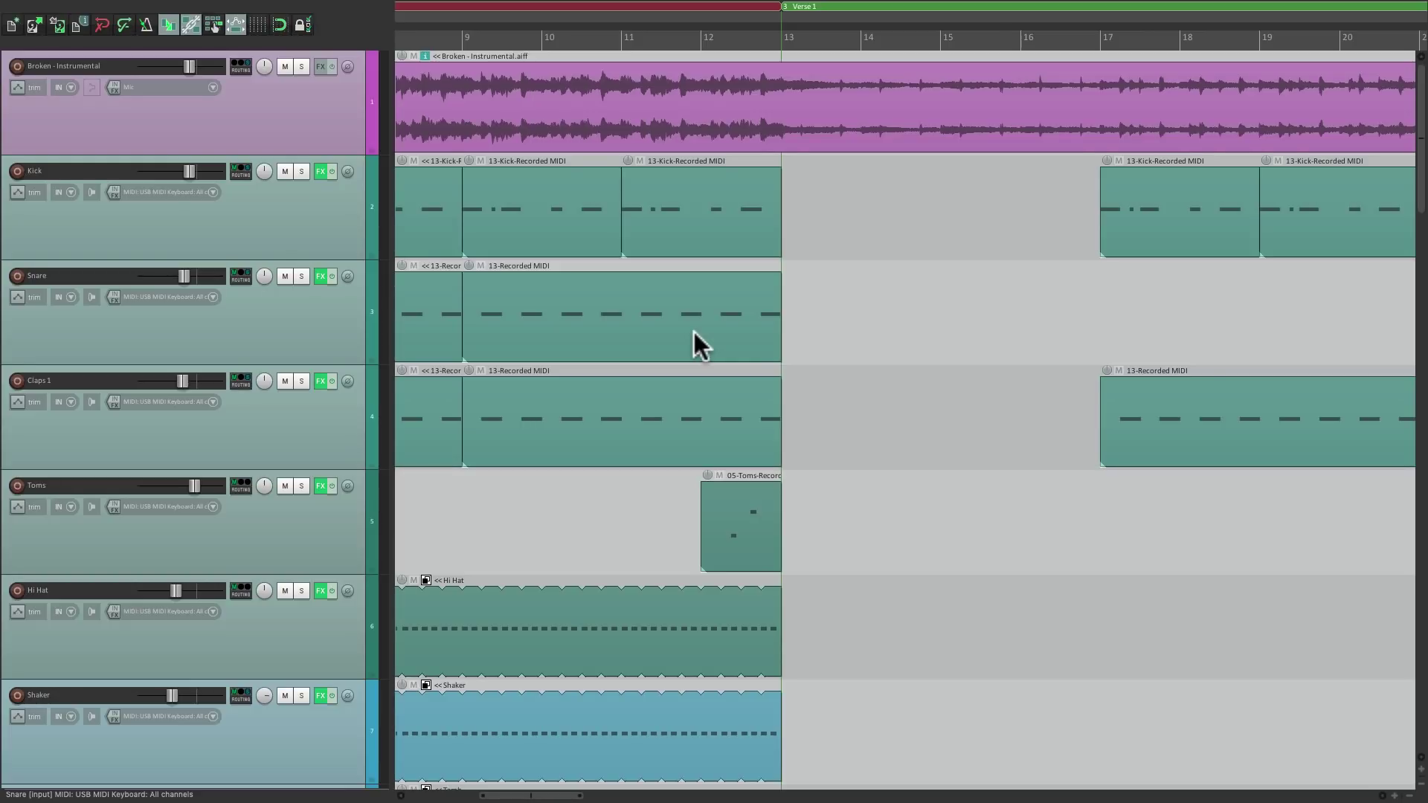
key(shift+slash)
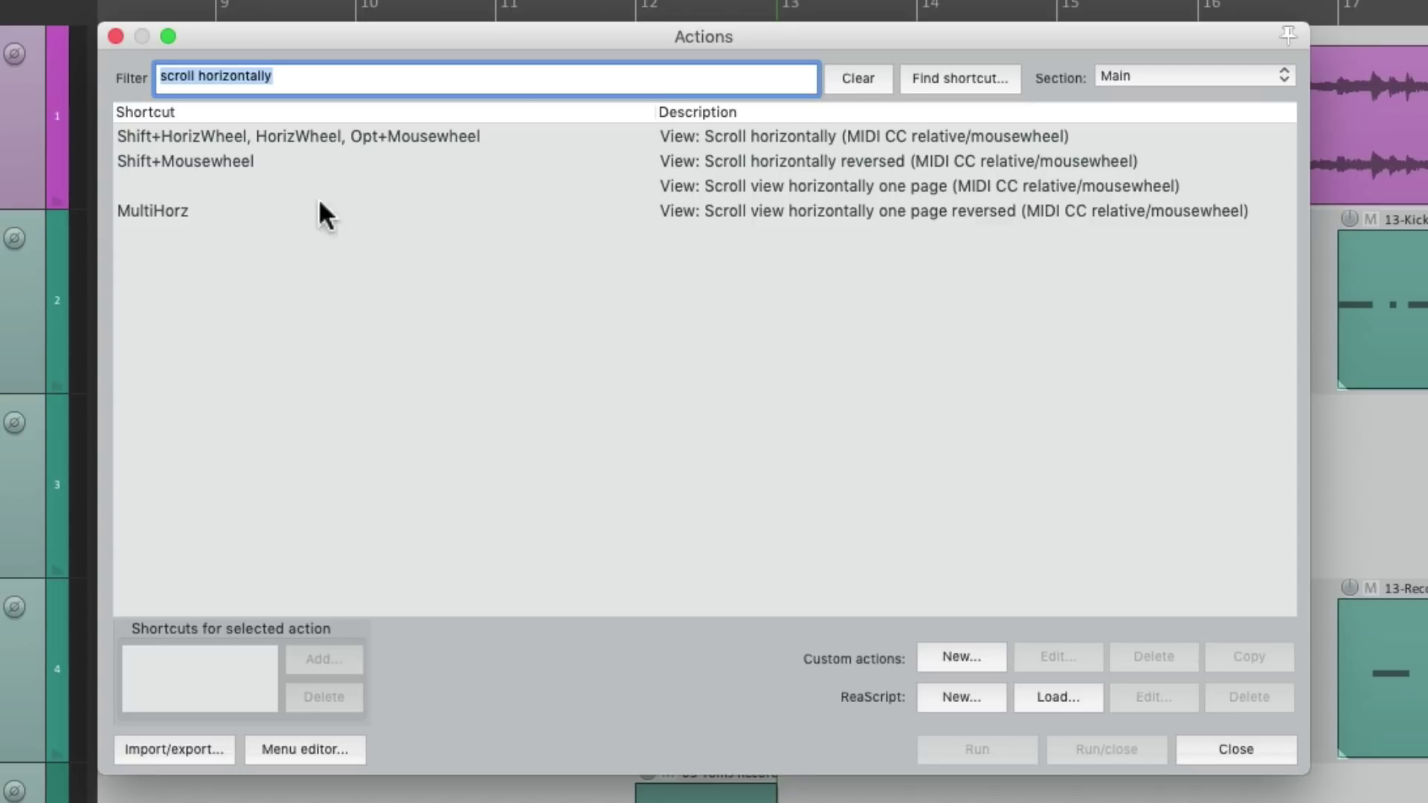
Step: Refilter to 'scroll vertically', check the Cmd+Opt+Mousewheel shortcut, and test scrolling down and up
double_click(234, 77)
text(vertically)
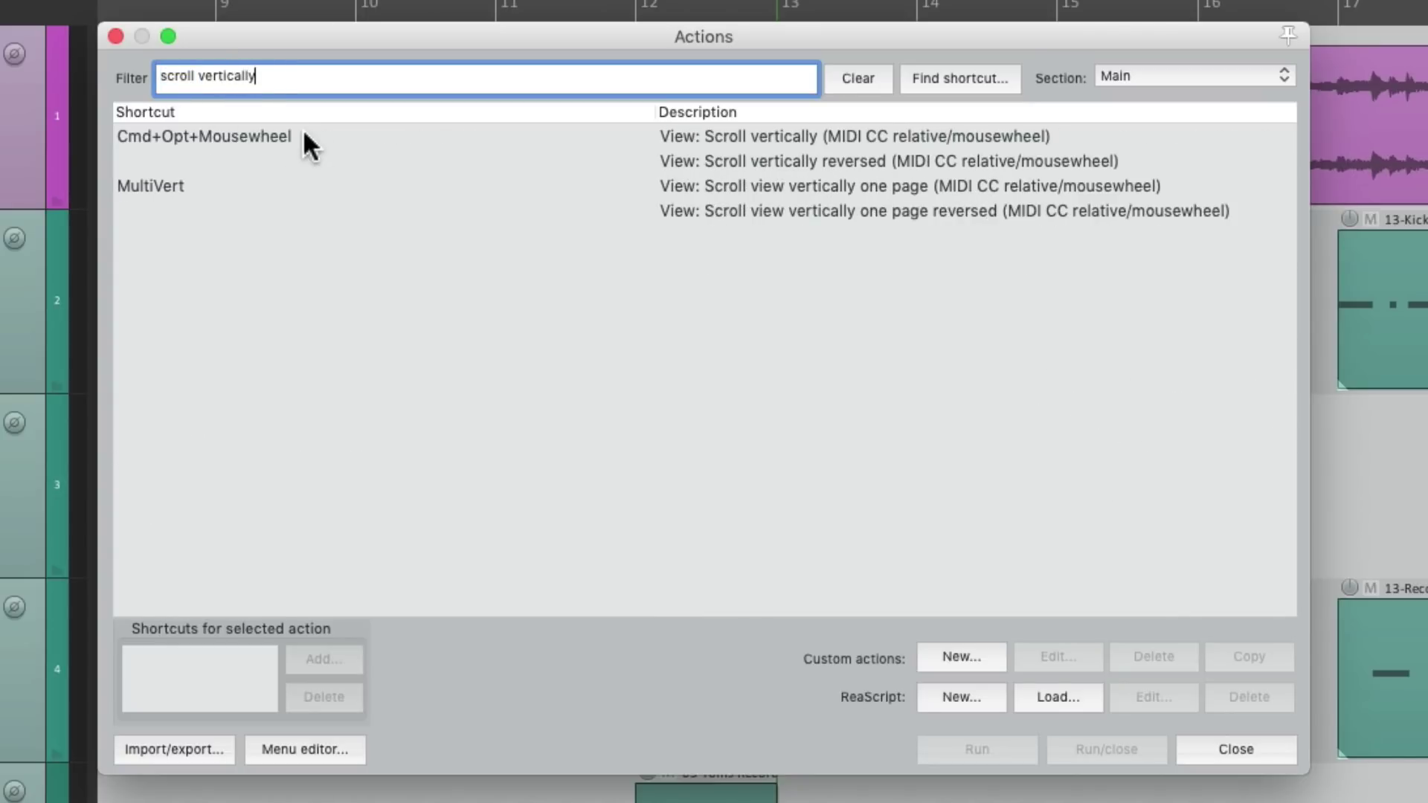
click(334, 132)
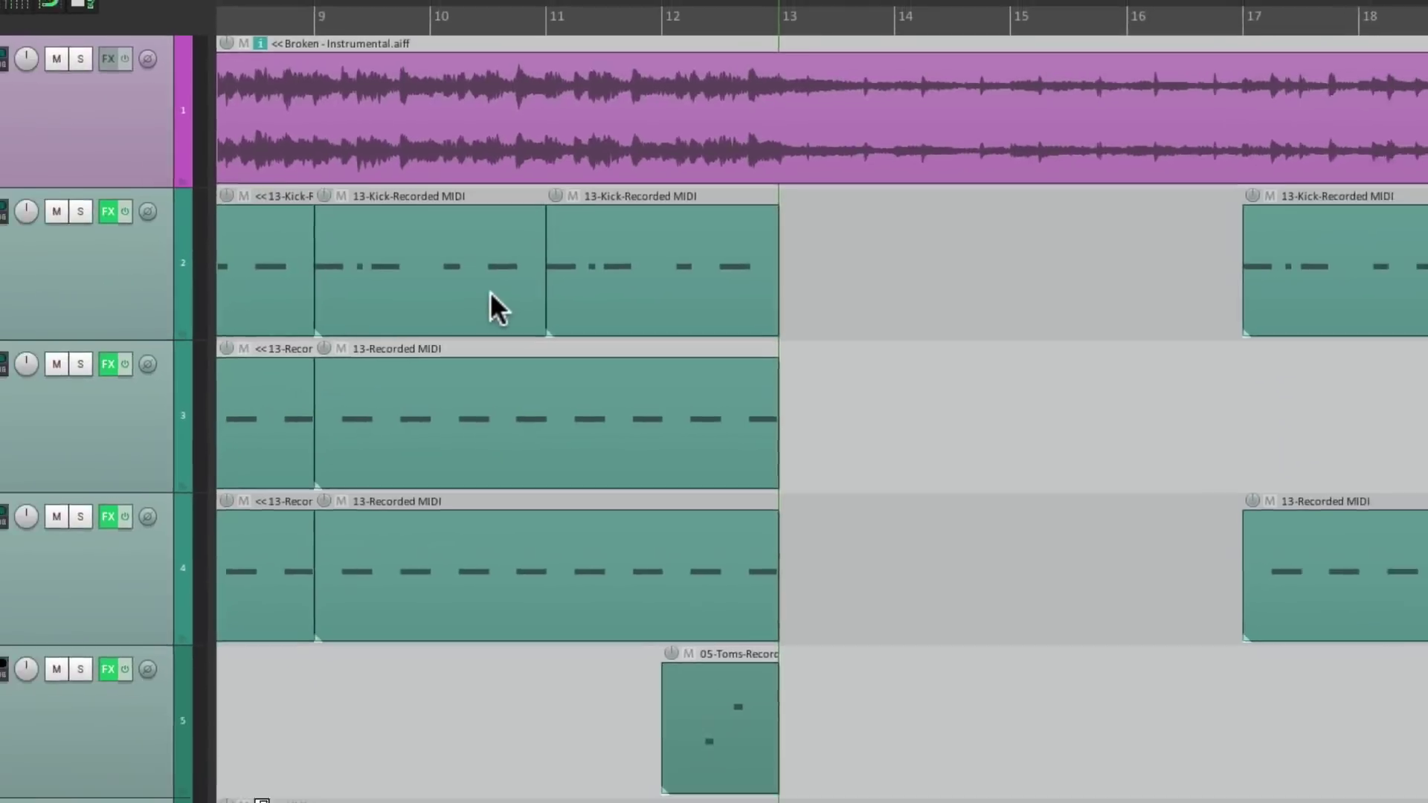
scroll(583, 226, down, 5)
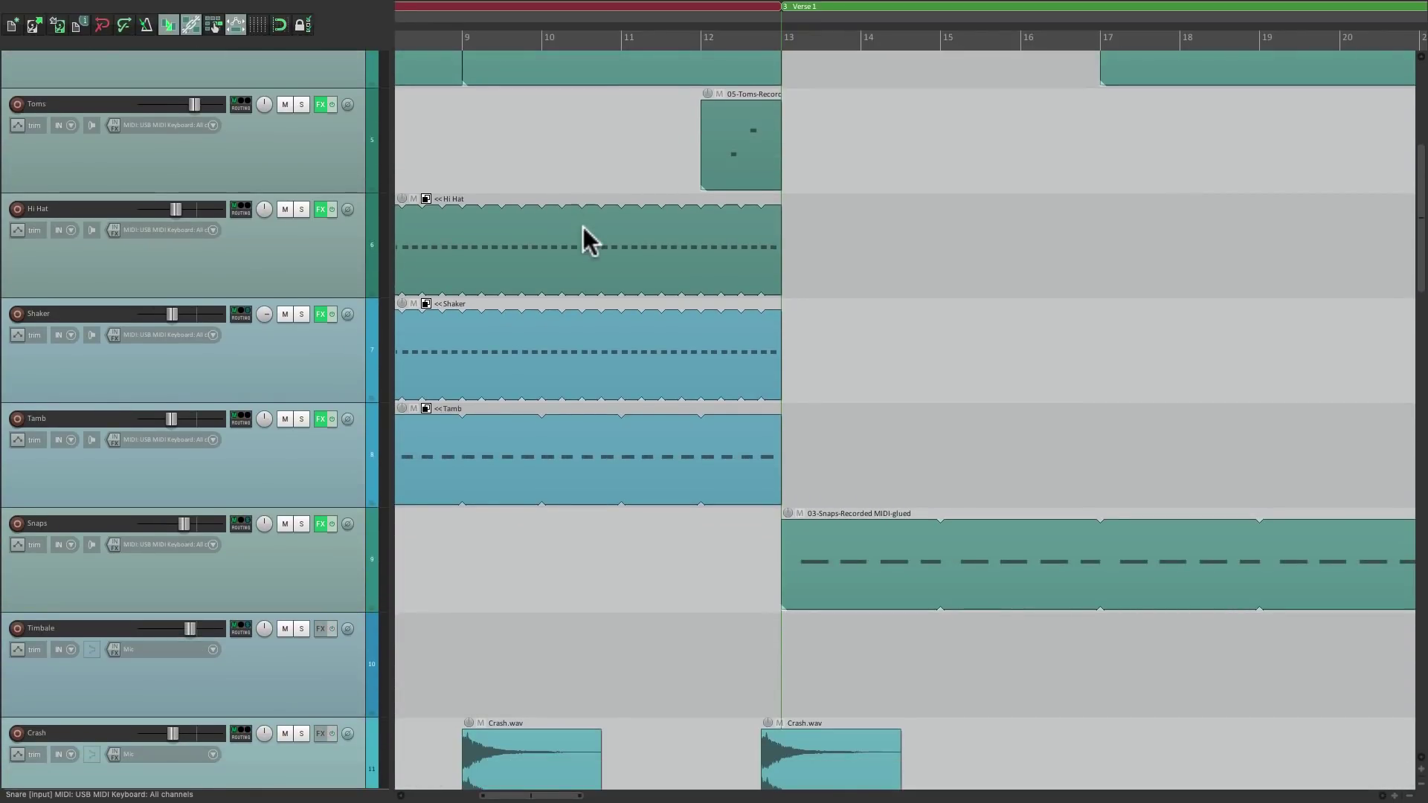
scroll(583, 240, up, 5)
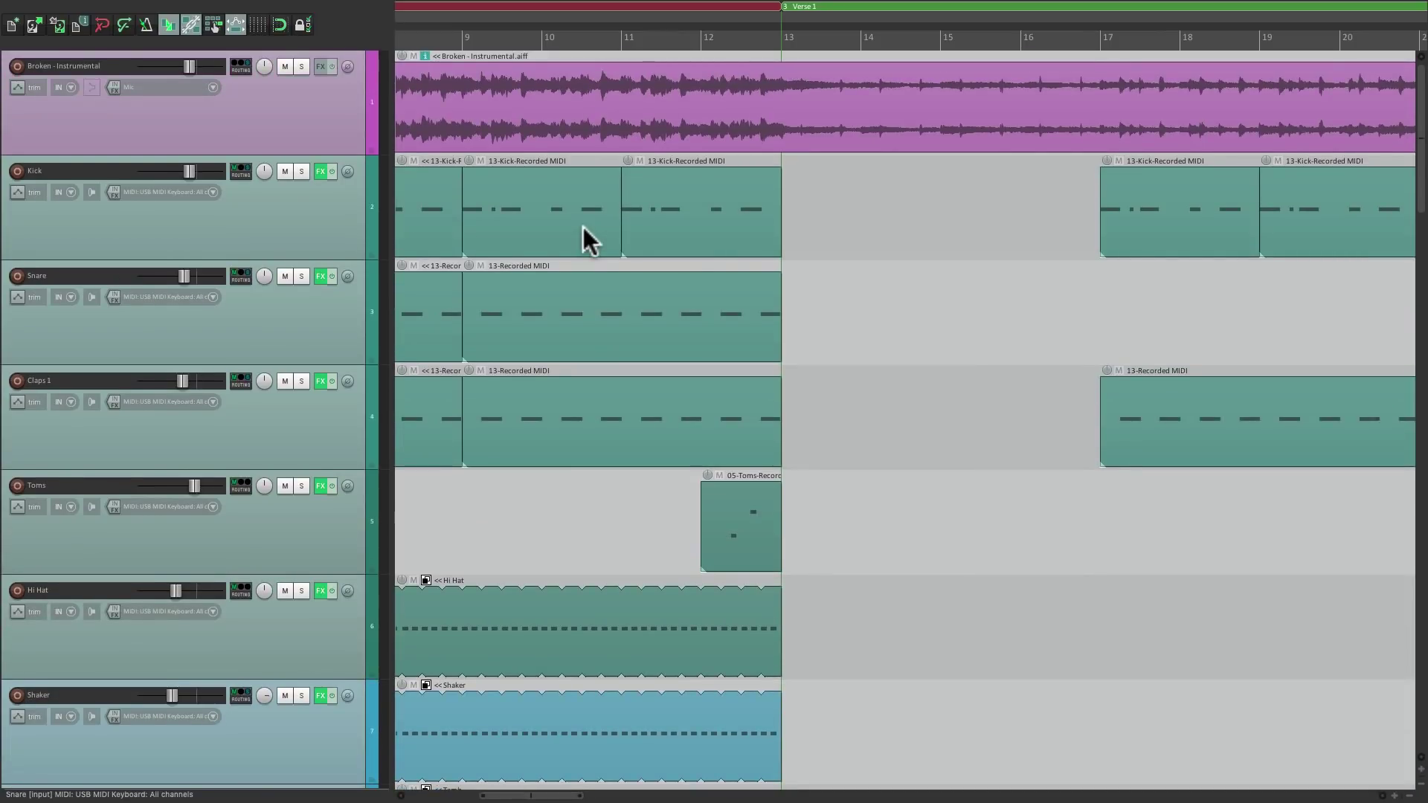
Step: Assign Cmd+Opt+Mousewheel to View: Scroll vertically reversed, overriding the existing mapping
key(shift+slash)
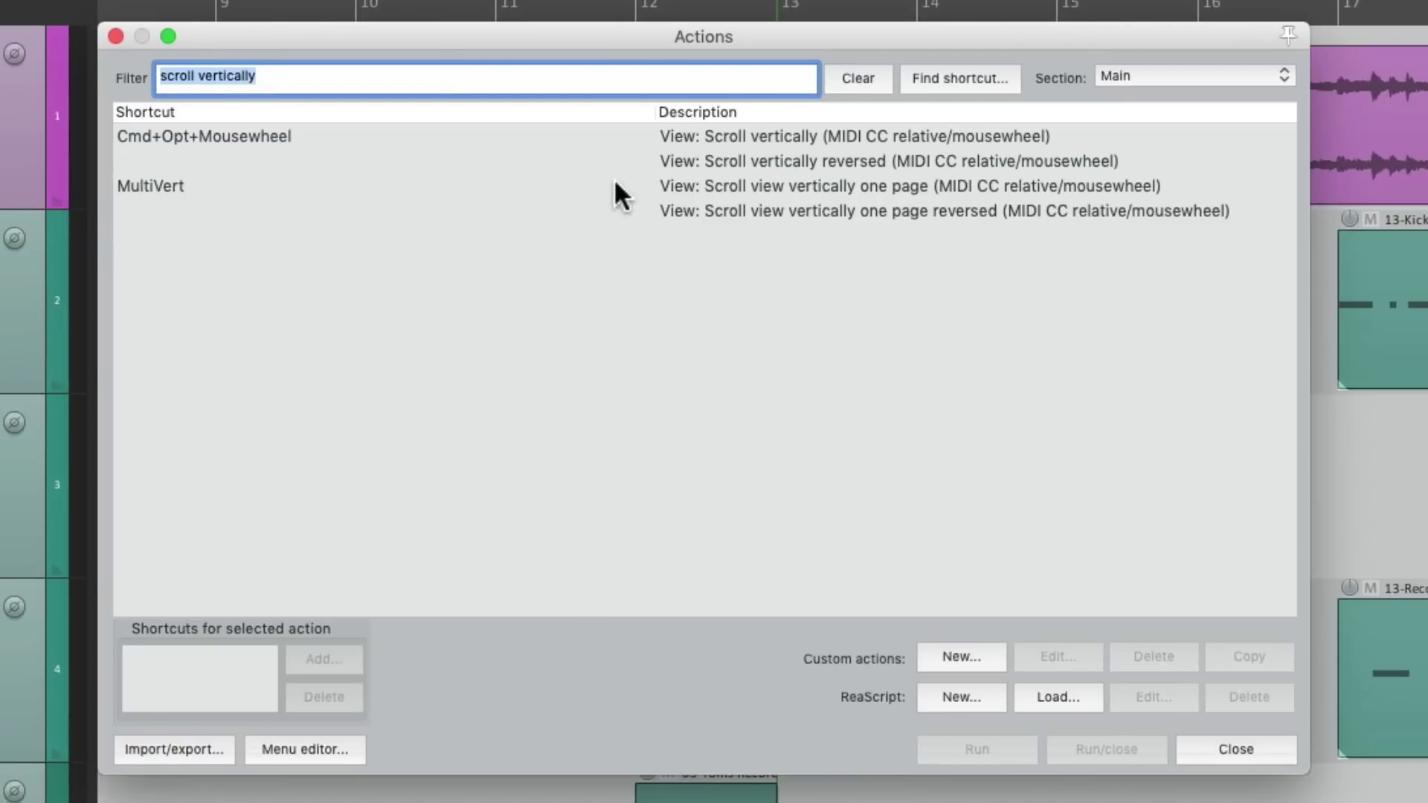
click(627, 161)
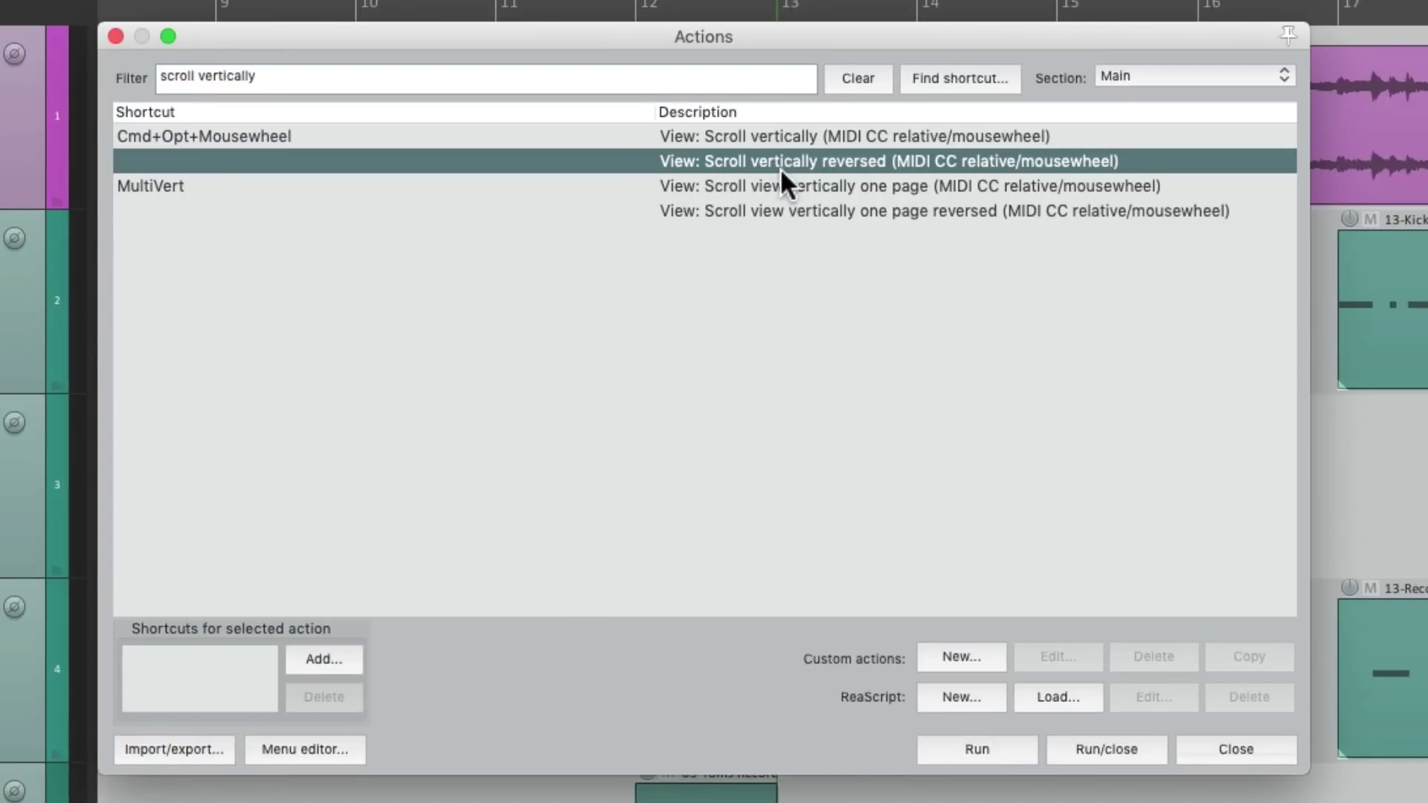
click(320, 659)
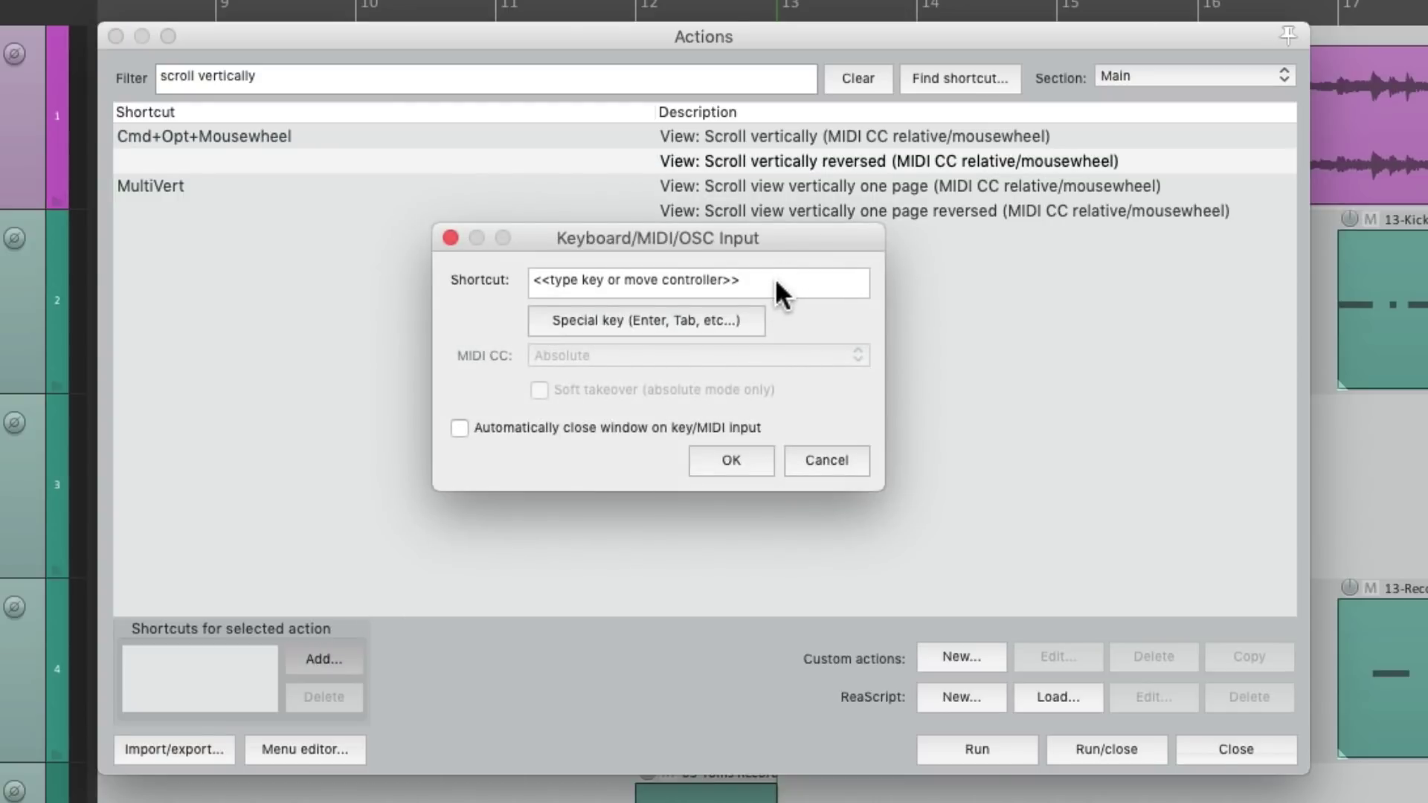
alt+super+scroll(775, 278, down, 1)
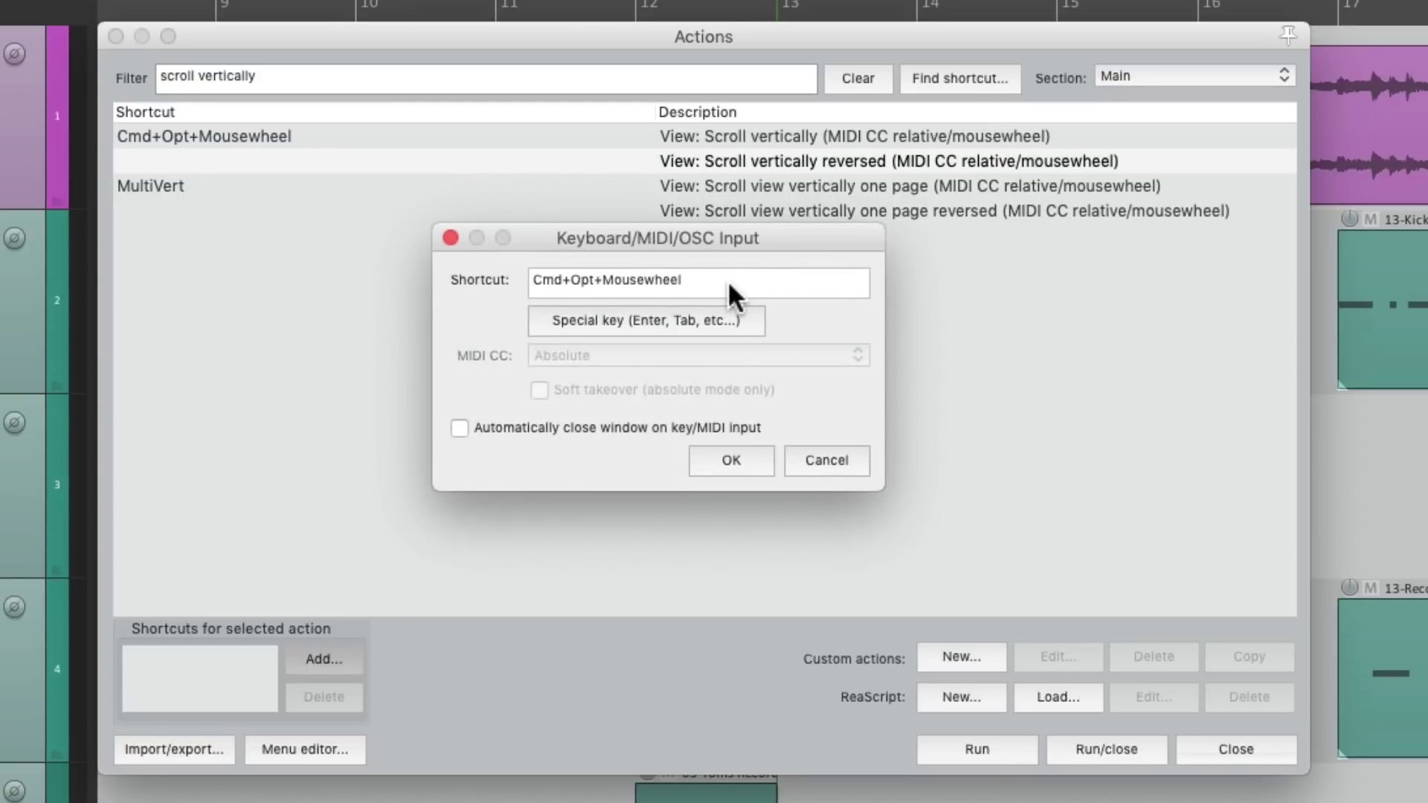
click(757, 461)
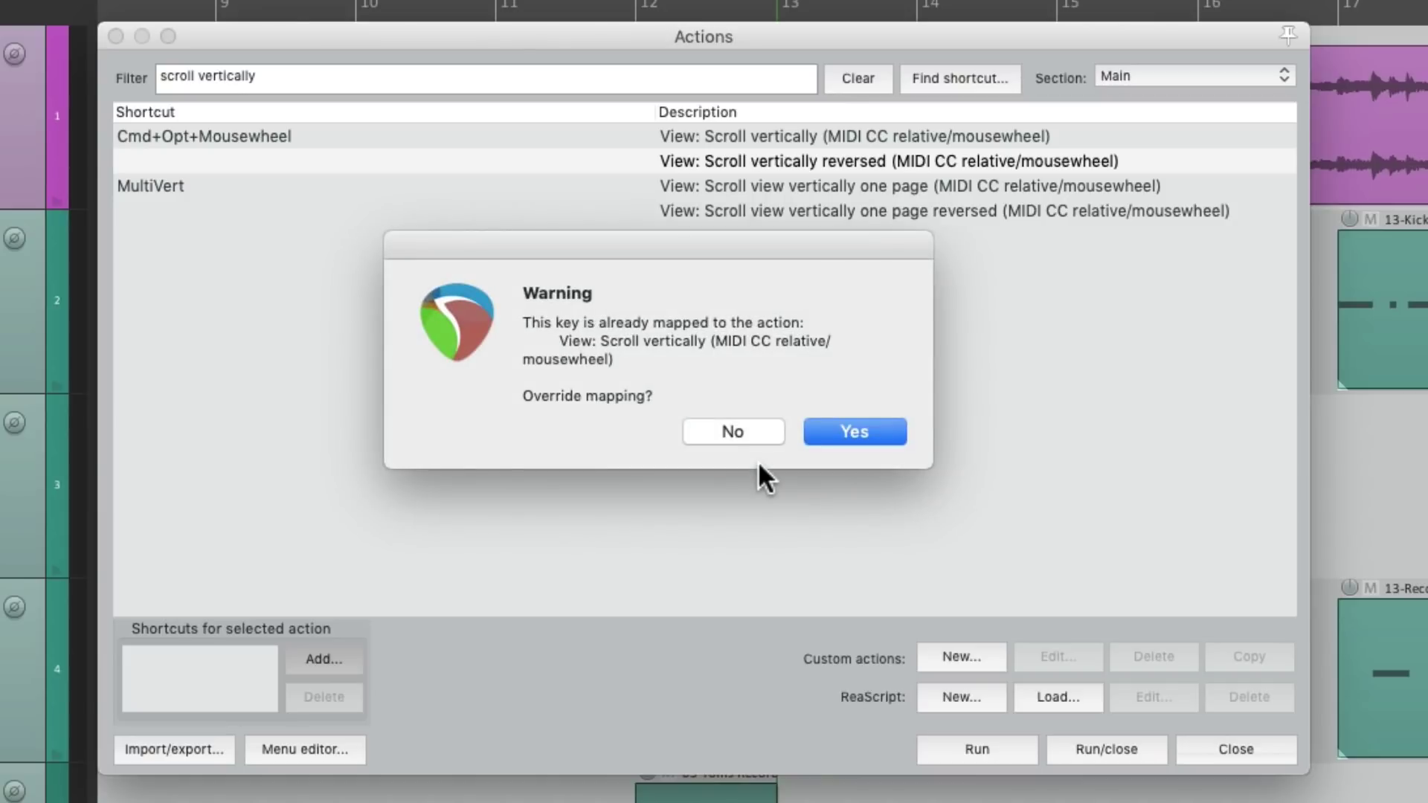
click(858, 440)
Step: Close Actions and test reversed Cmd+Opt+Mousewheel scrolling down and back up twice
key(Escape)
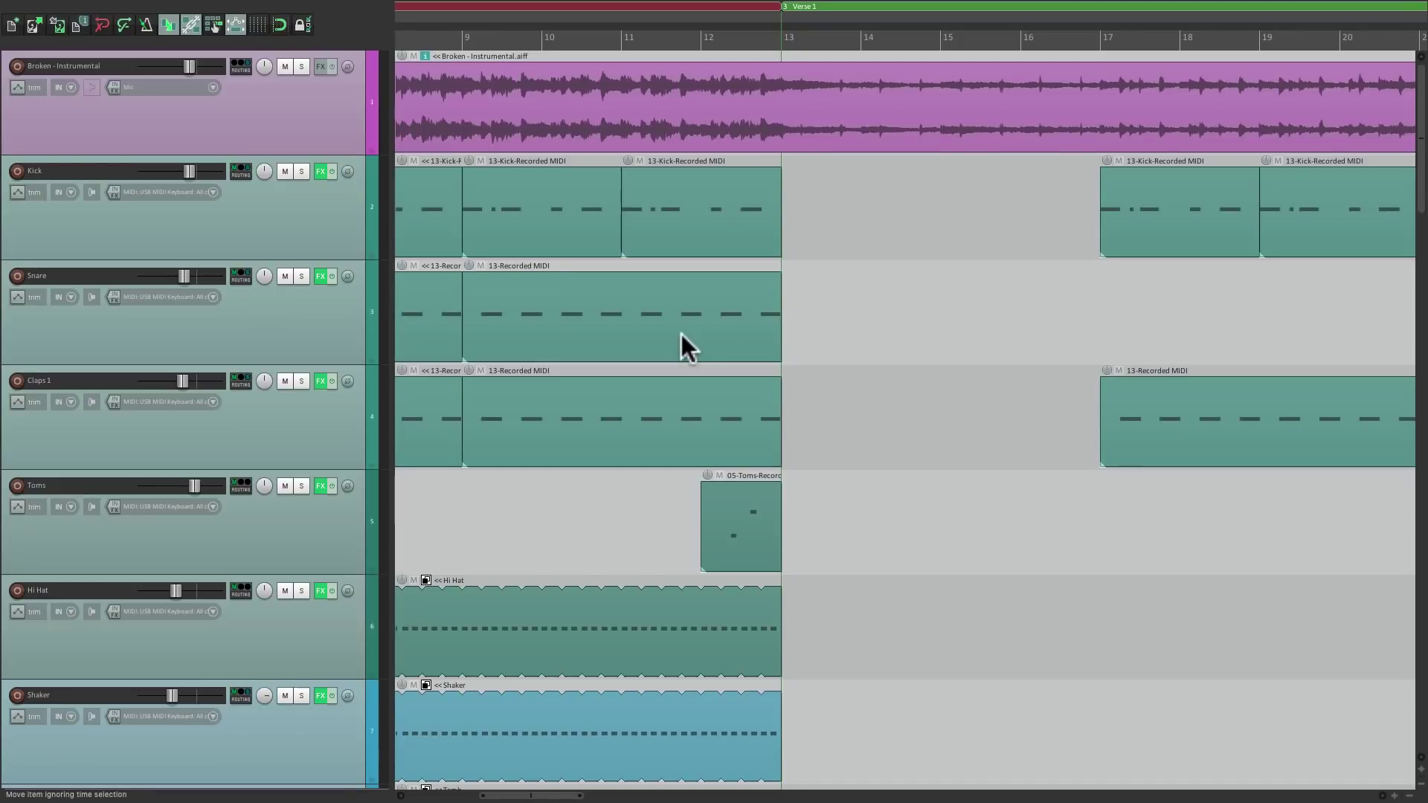
scroll(682, 335, down, 5)
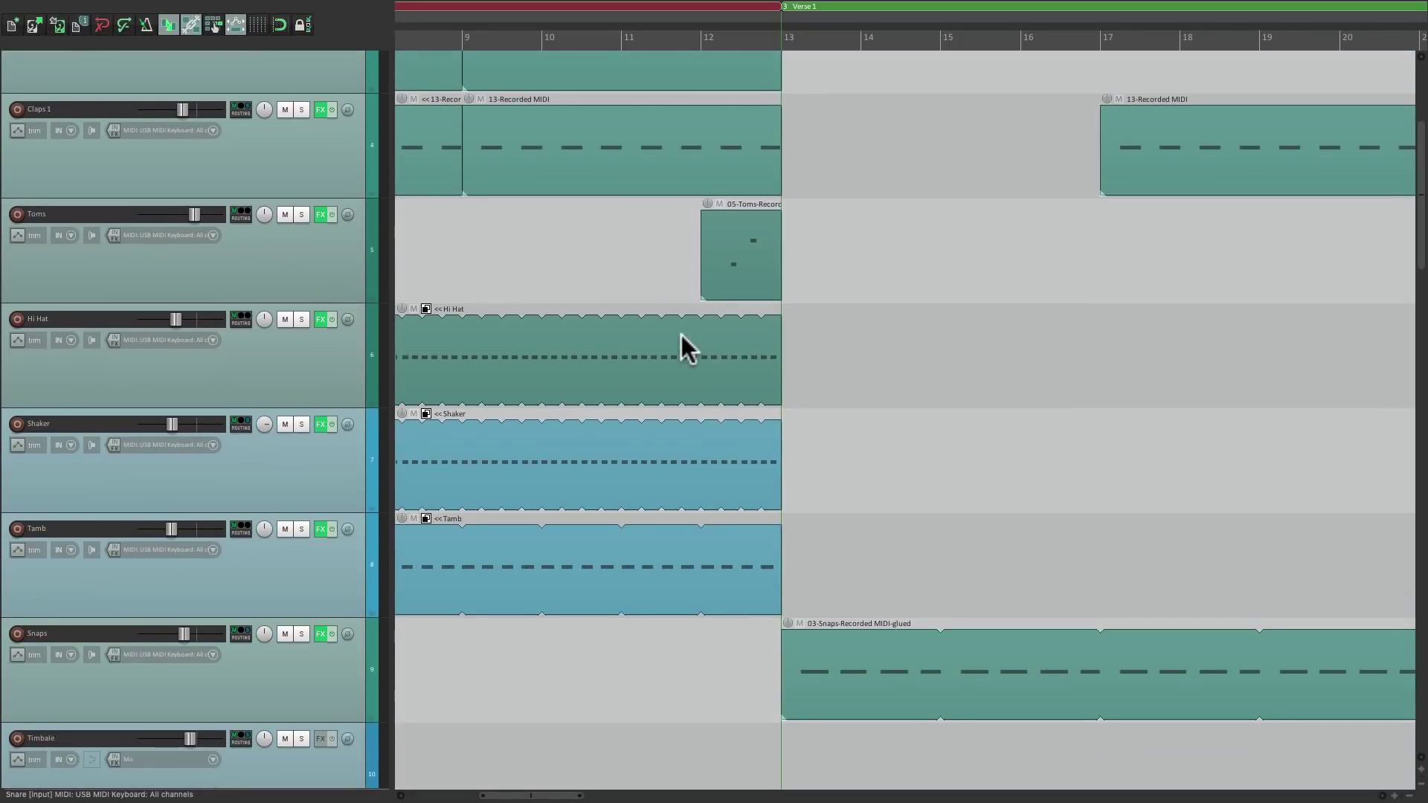
scroll(681, 335, up, 5)
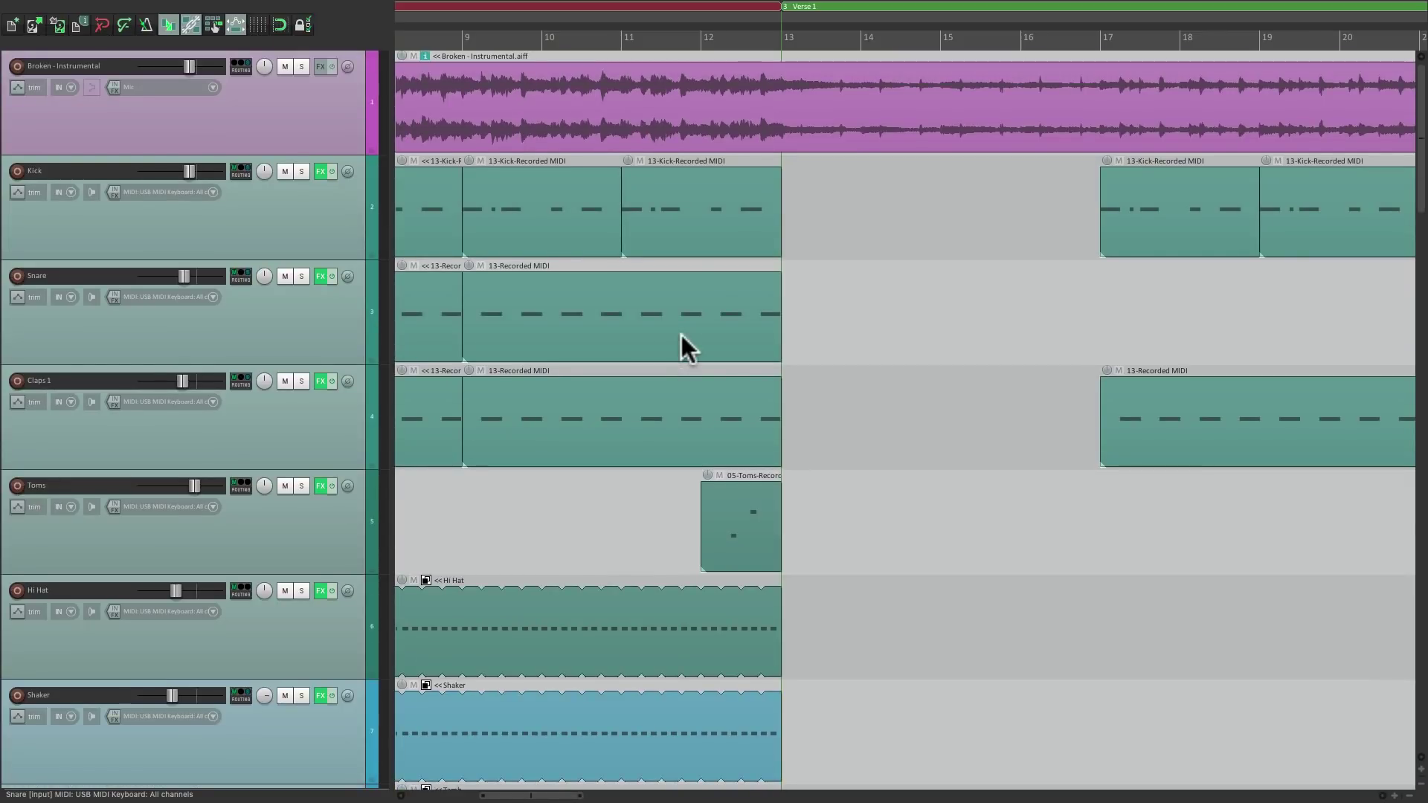
scroll(682, 335, down, 5)
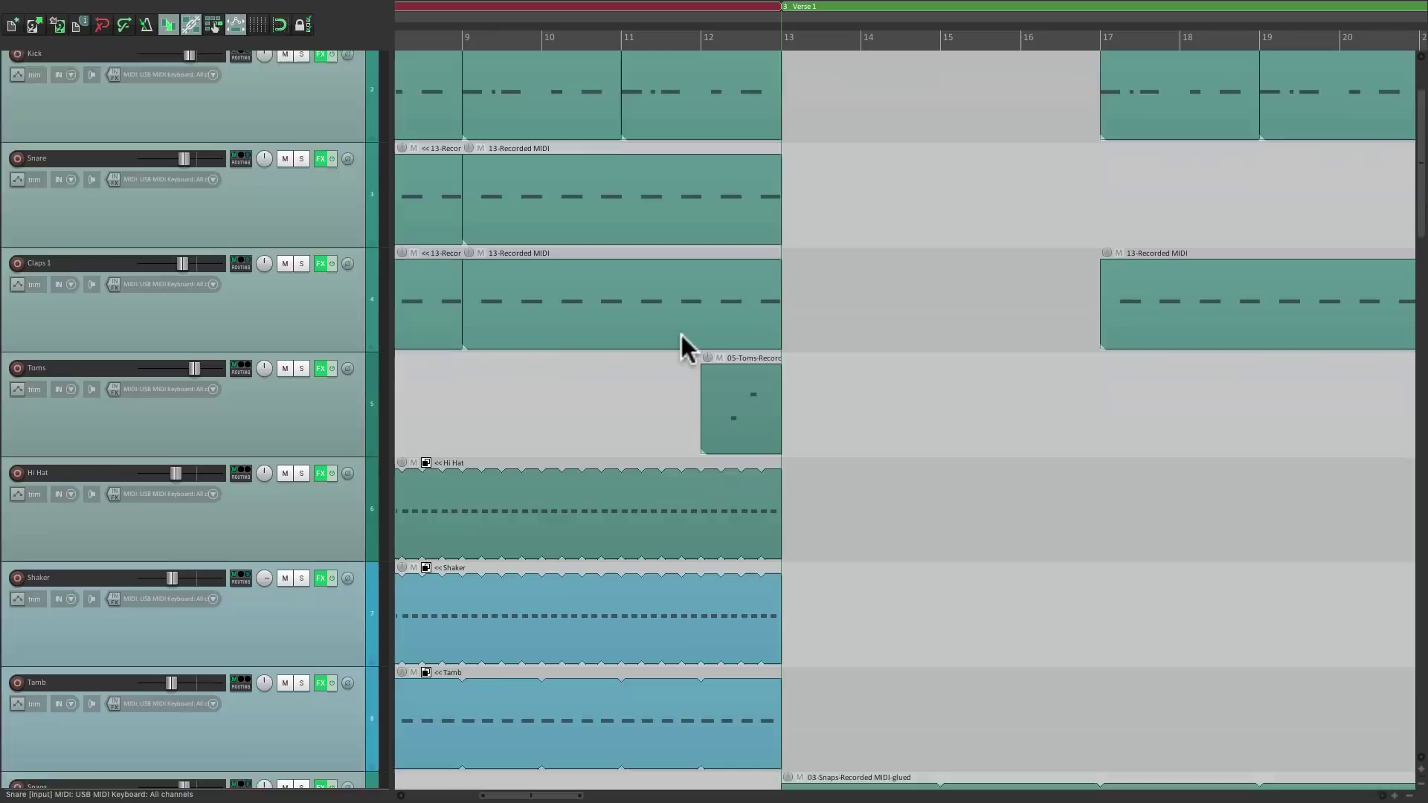
scroll(681, 334, up, 5)
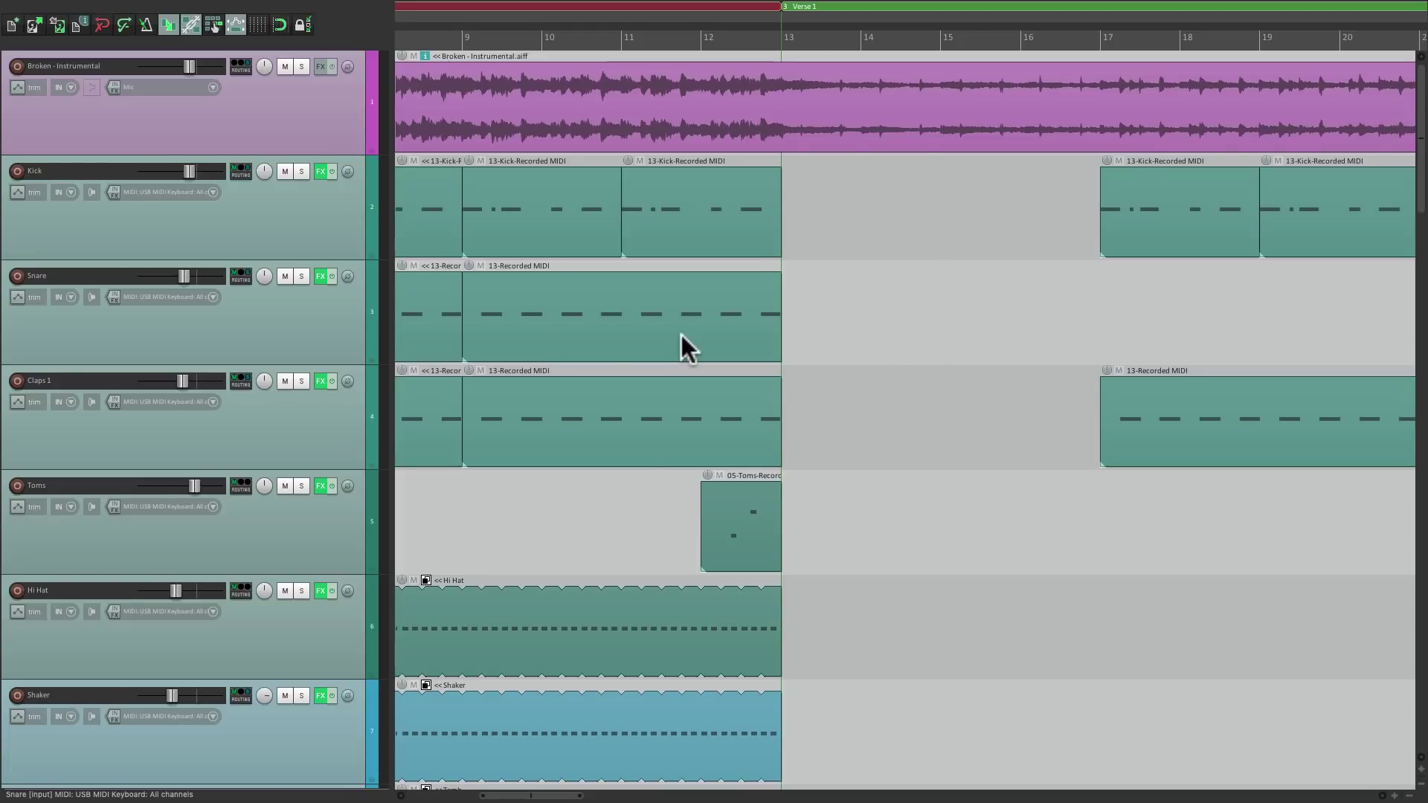
Step: Check the Zoom horizontally shortcut under a 'zoom horizontally' filter, then test wheel zooming
key(shift+slash)
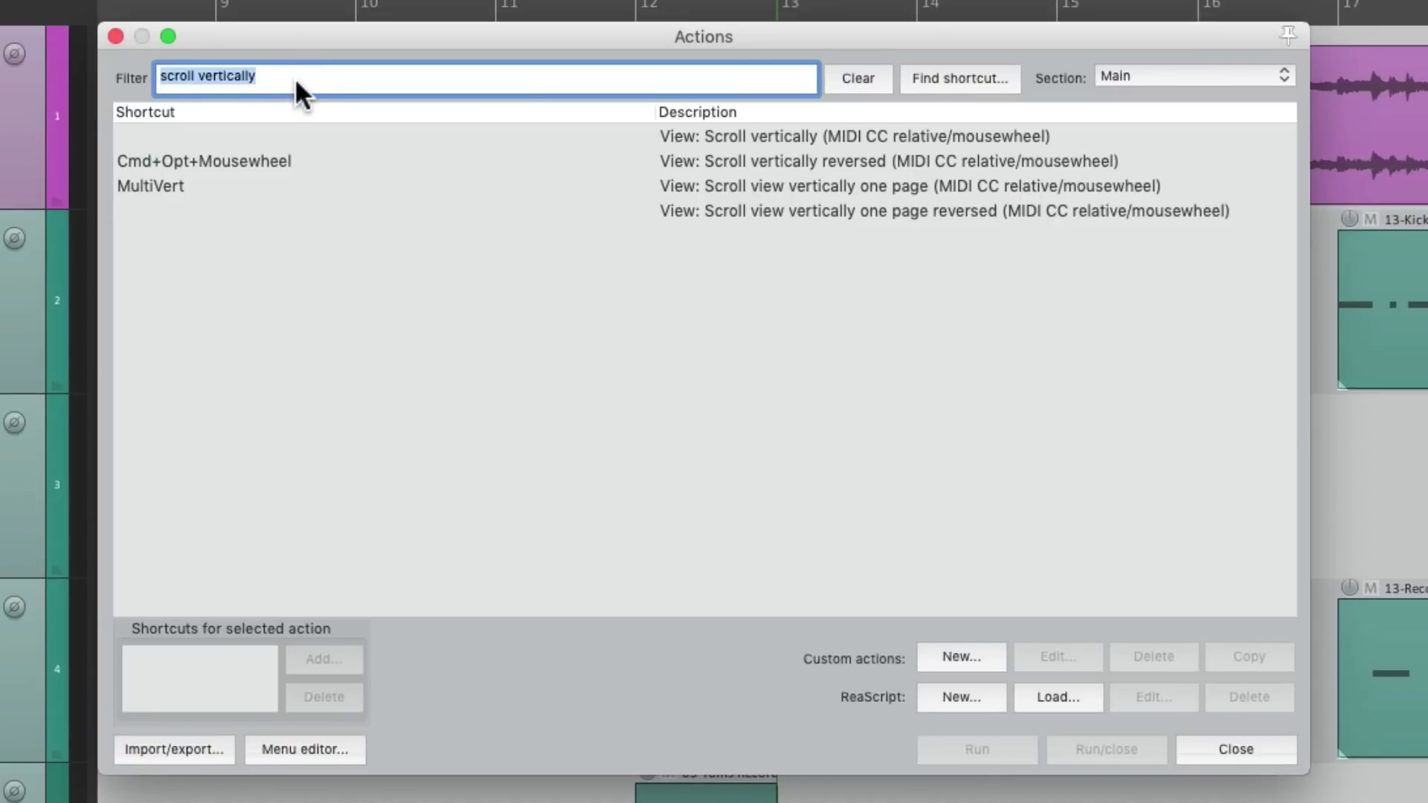
text(zoom horizontally)
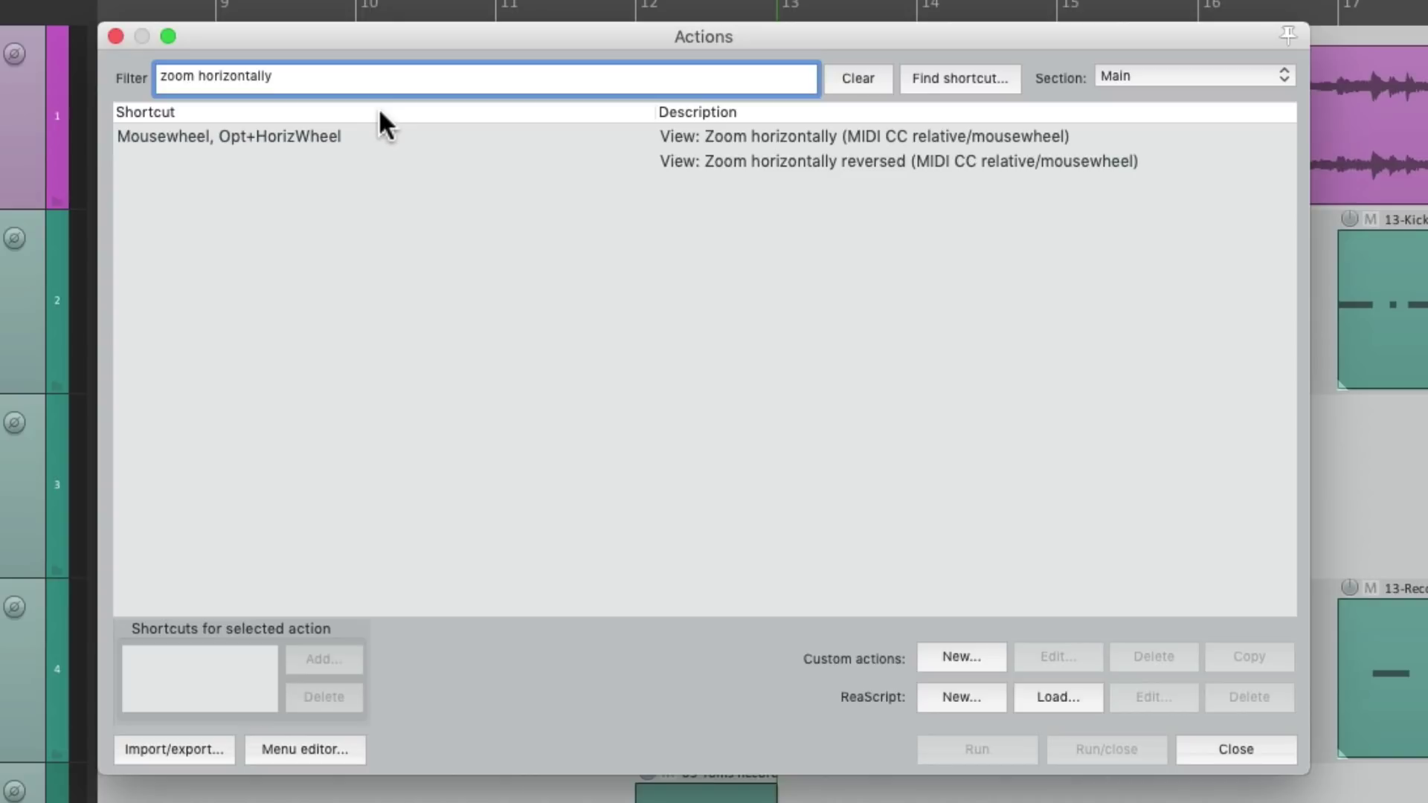
click(209, 140)
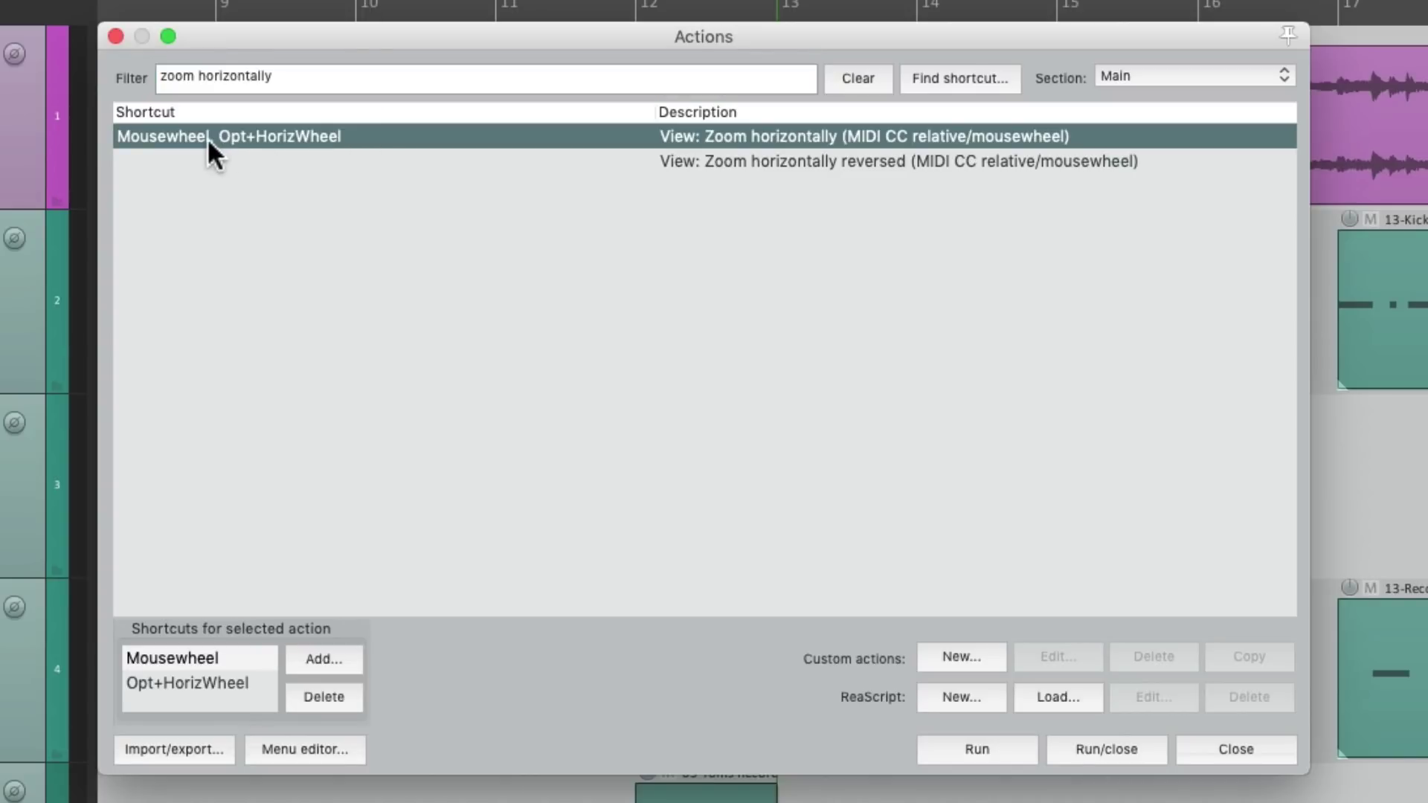
key(Escape)
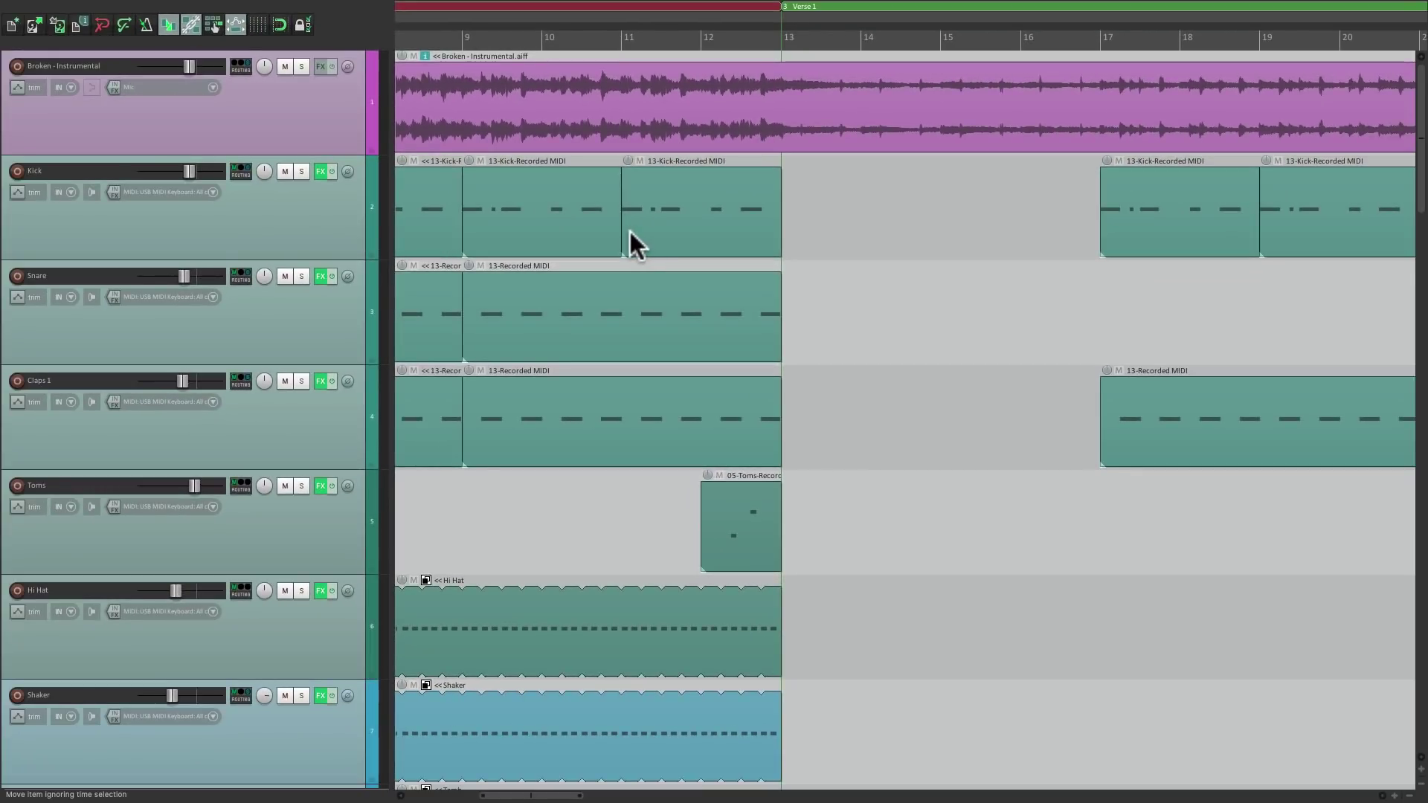
scroll(632, 249, up, 5)
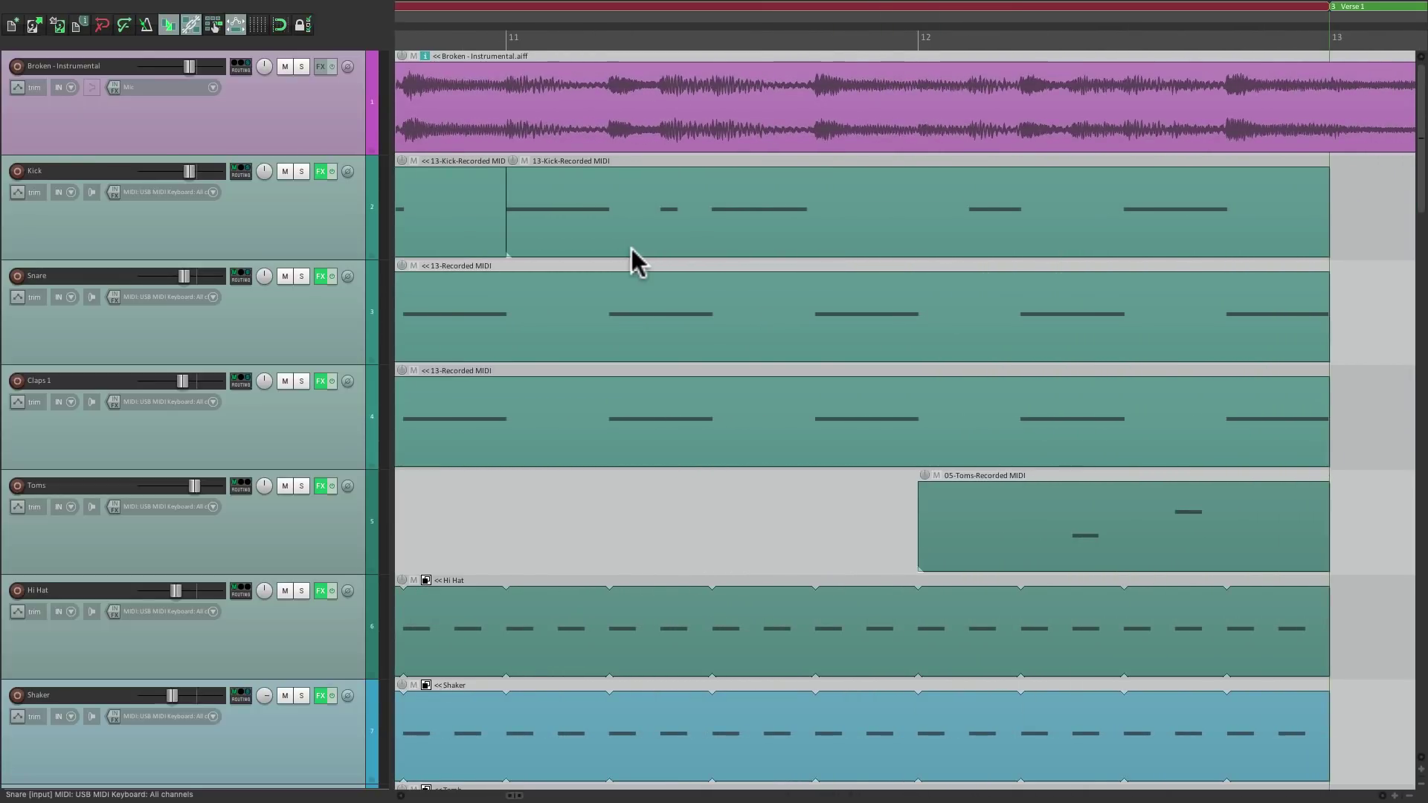
scroll(632, 248, down, 5)
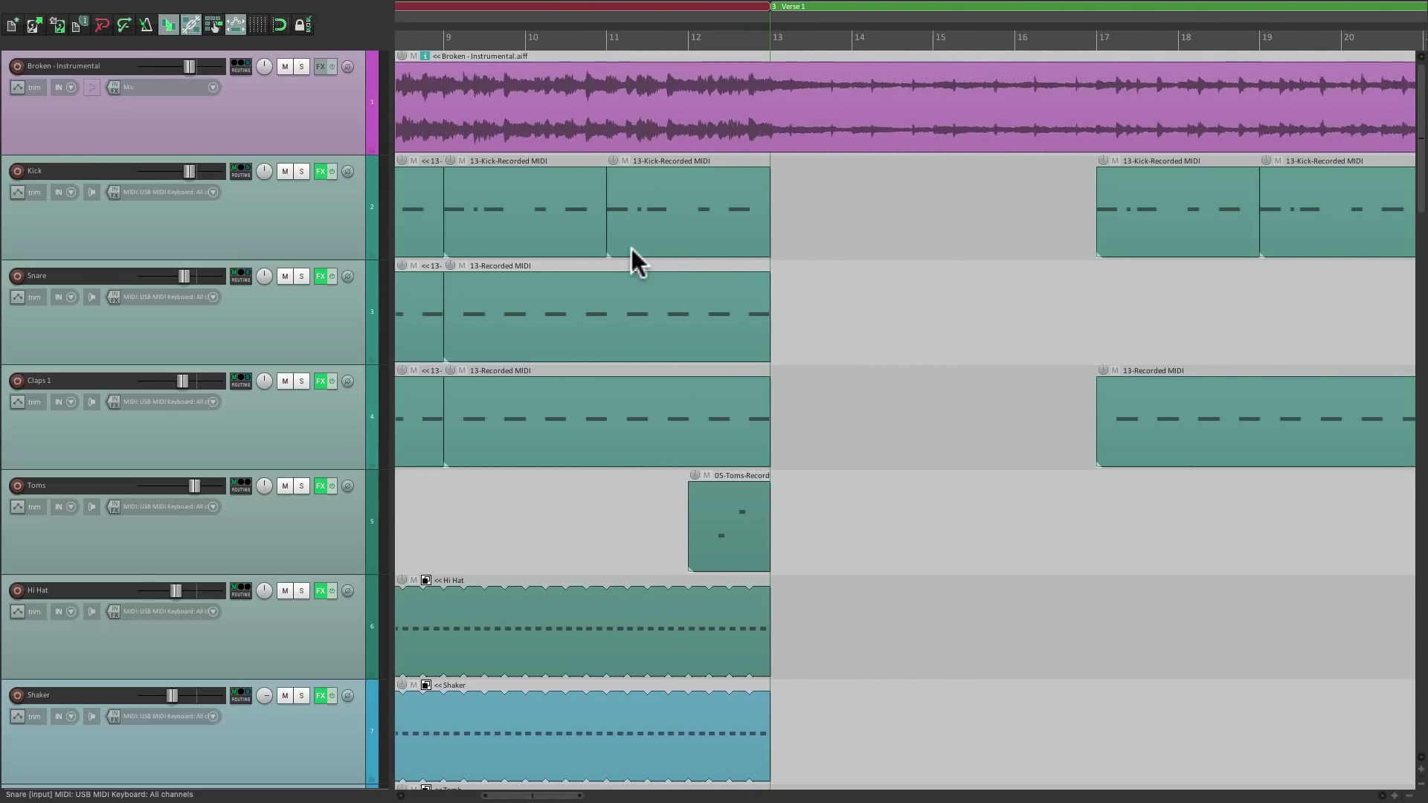
Step: Assign plain Mousewheel to View: Zoom horizontally reversed, overriding its old mapping
key(shift+slash)
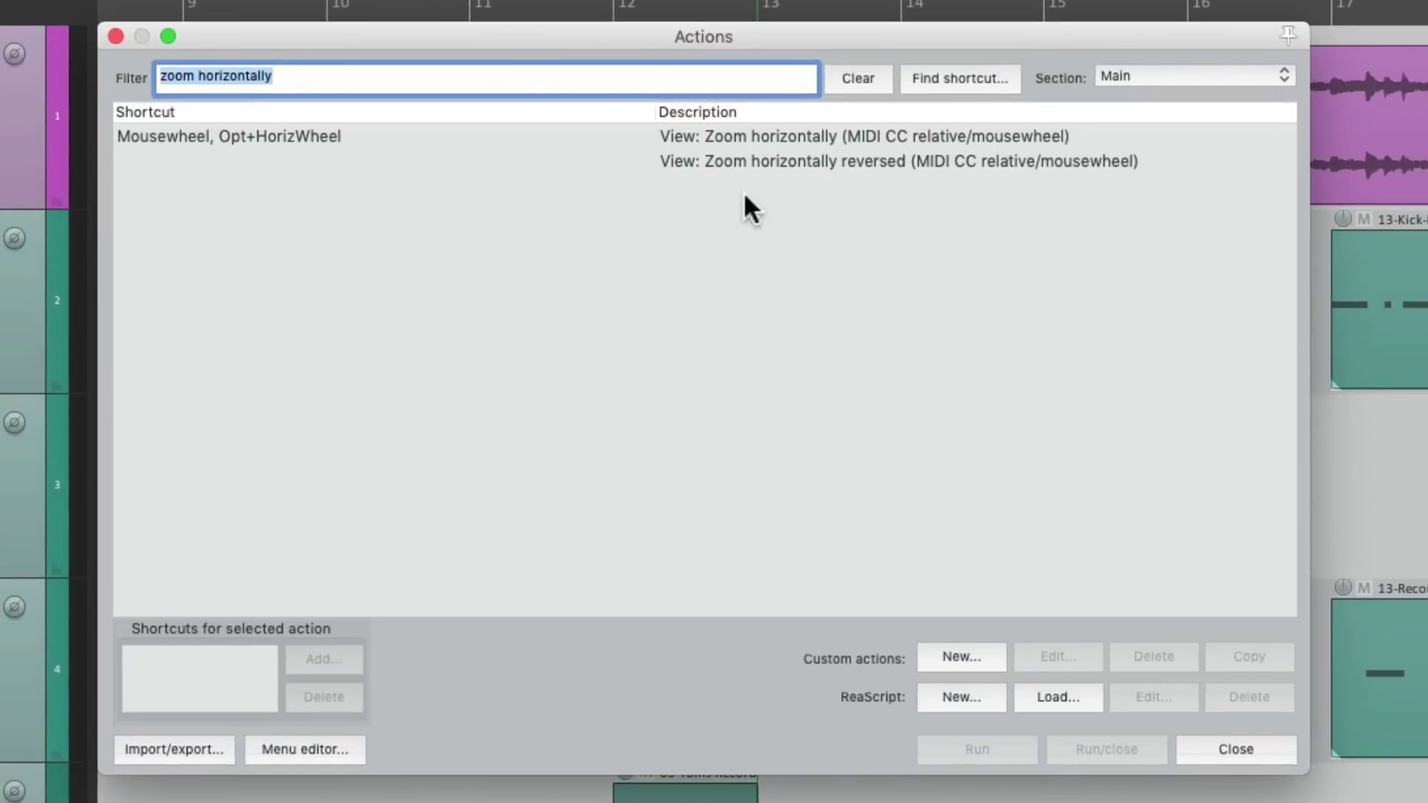
click(759, 161)
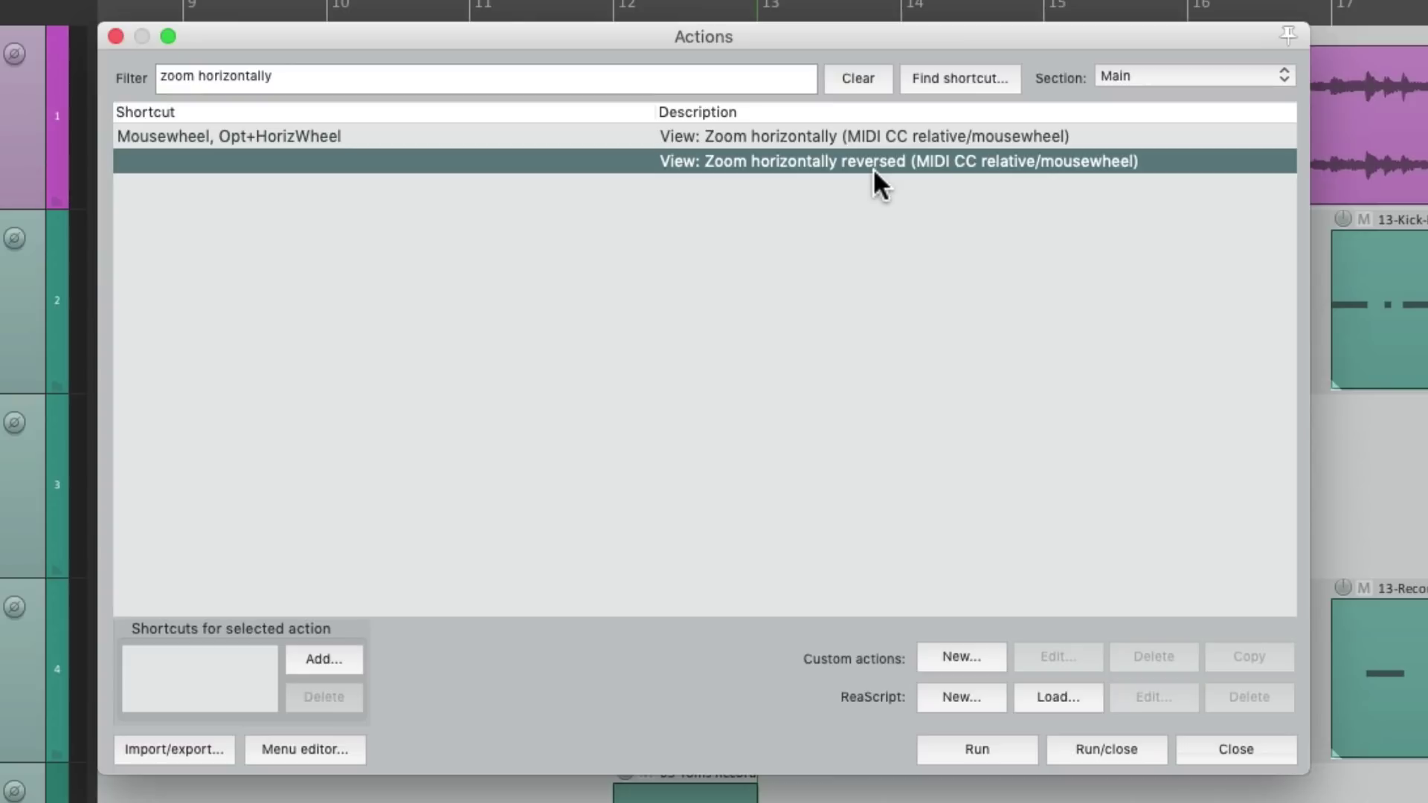
click(305, 659)
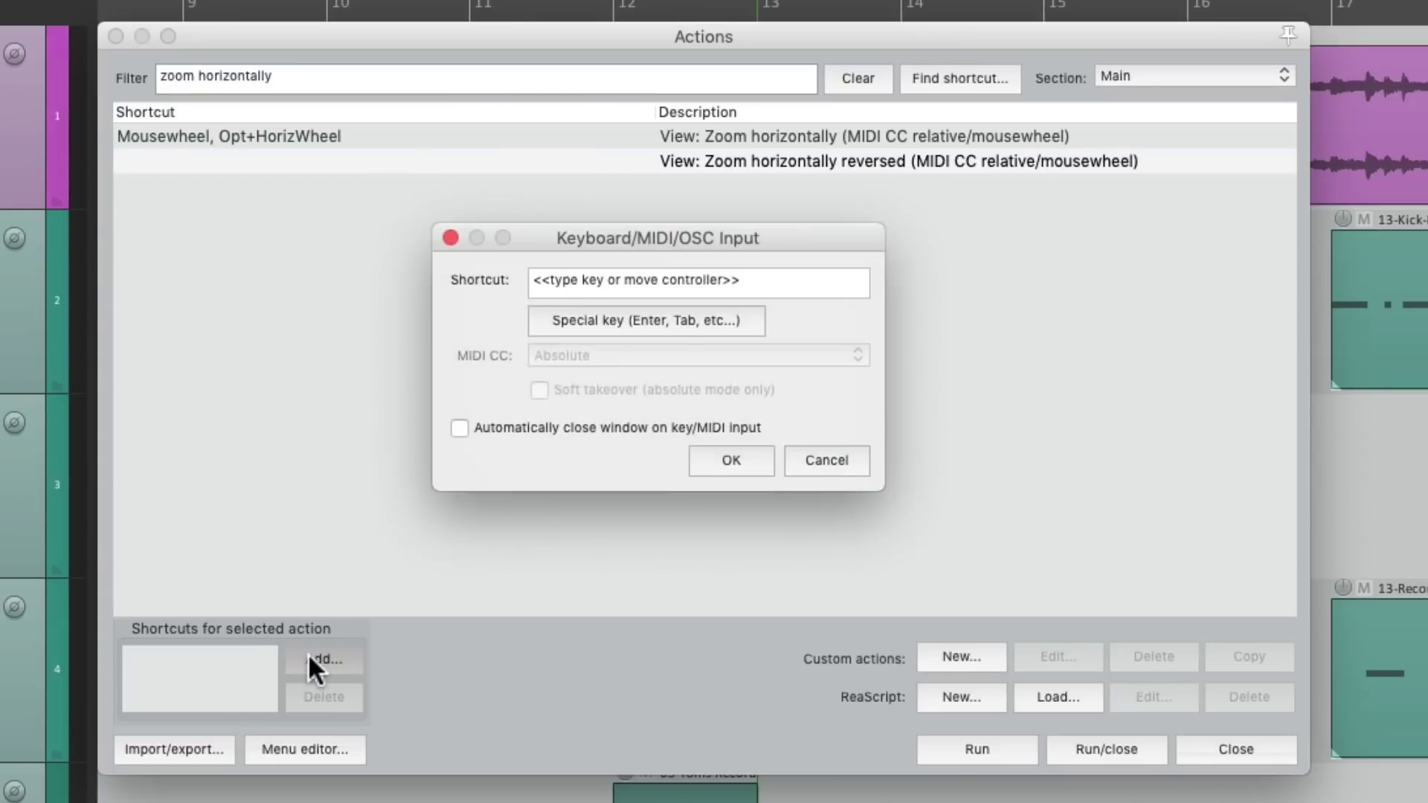
scroll(770, 279, down, 1)
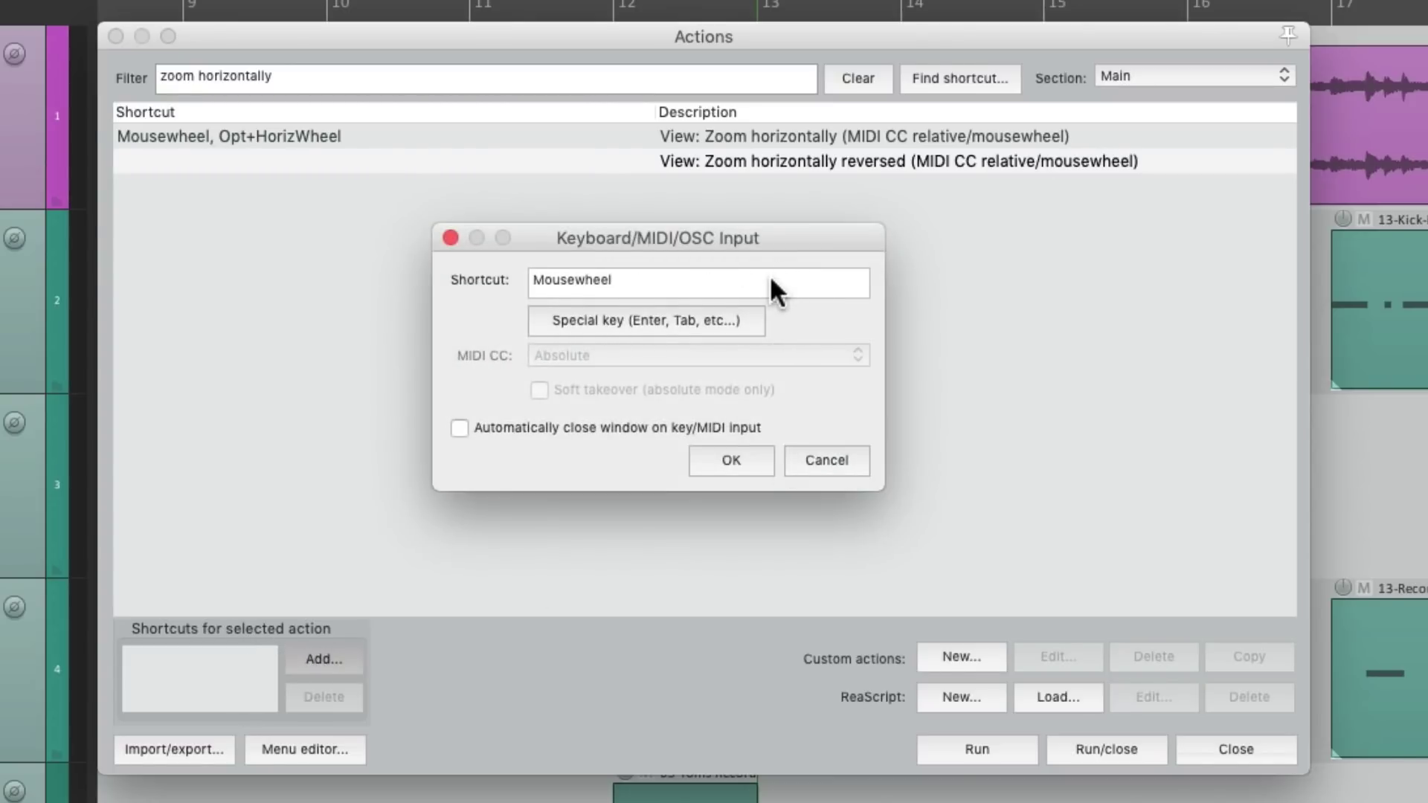
click(737, 460)
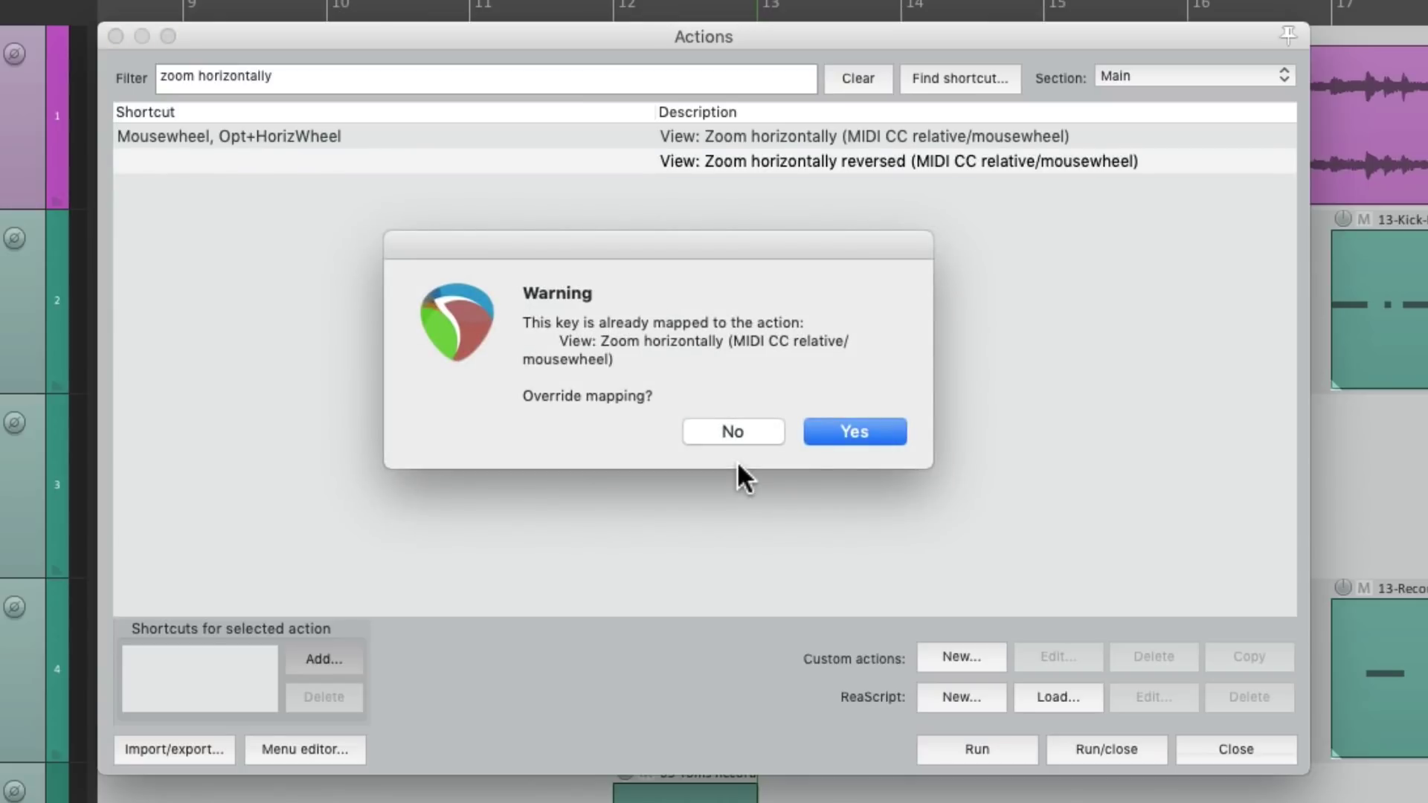
click(824, 430)
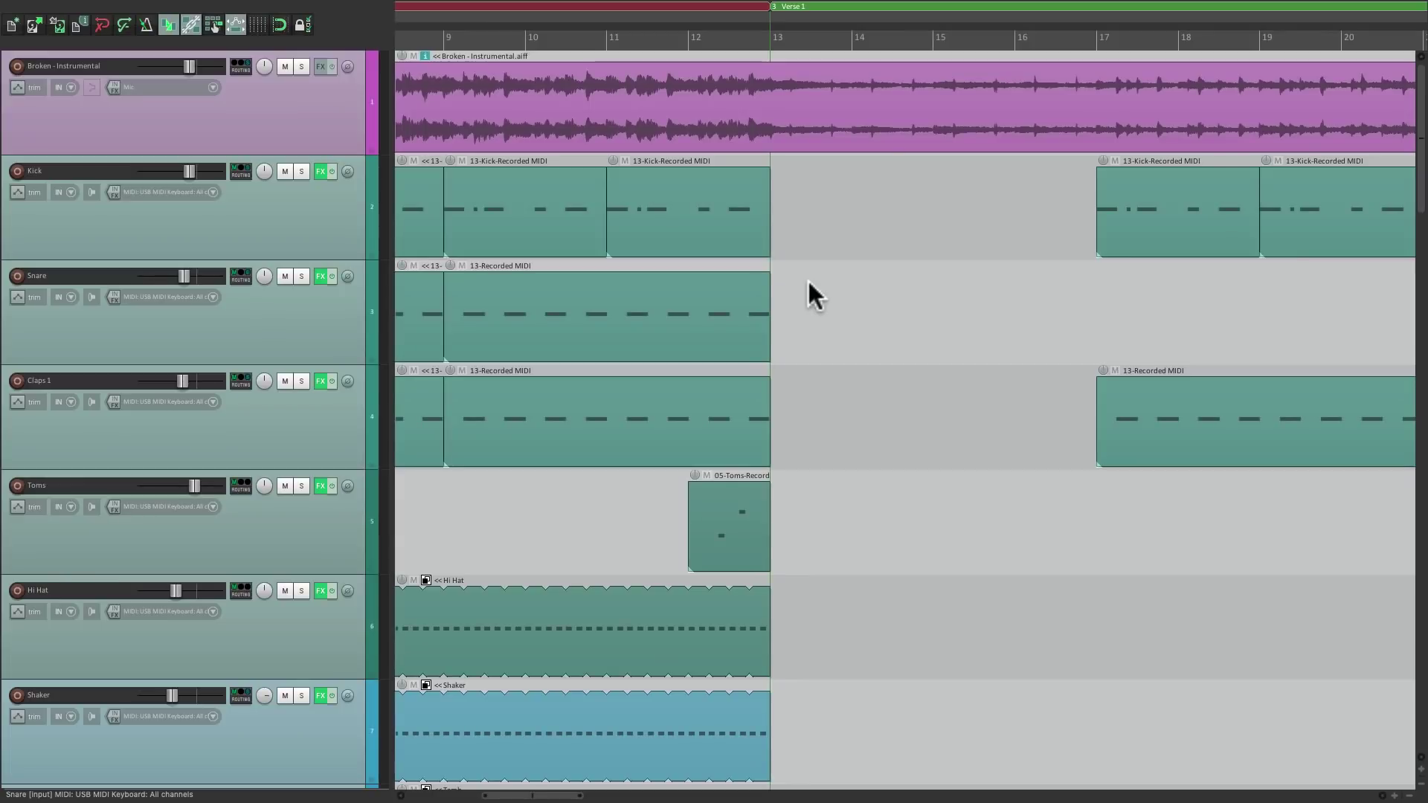
Step: Test reversed mouse-wheel zooming down and up, then reopen the Actions list with ?
scroll(808, 281, down, 5)
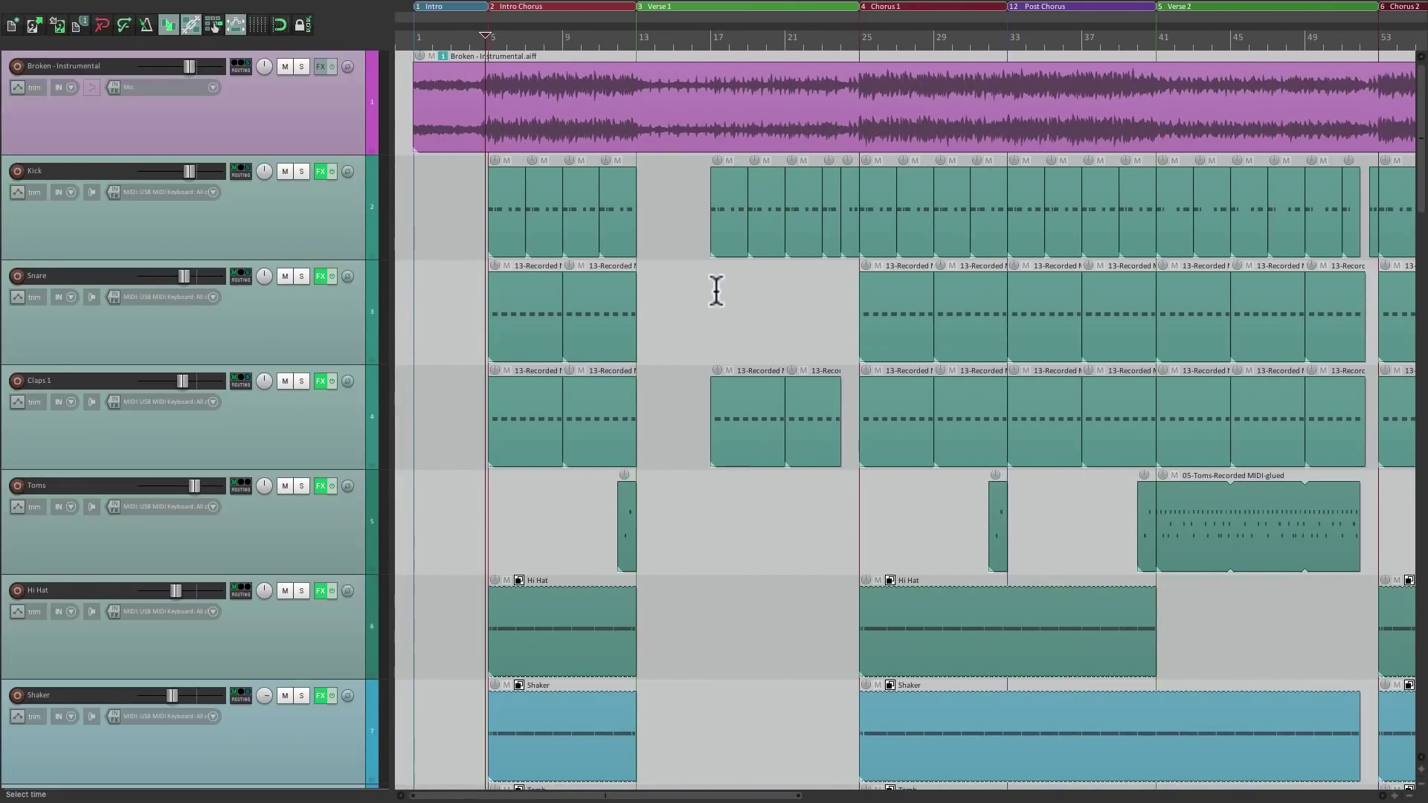
scroll(716, 290, up, 5)
scroll(716, 290, up, 2)
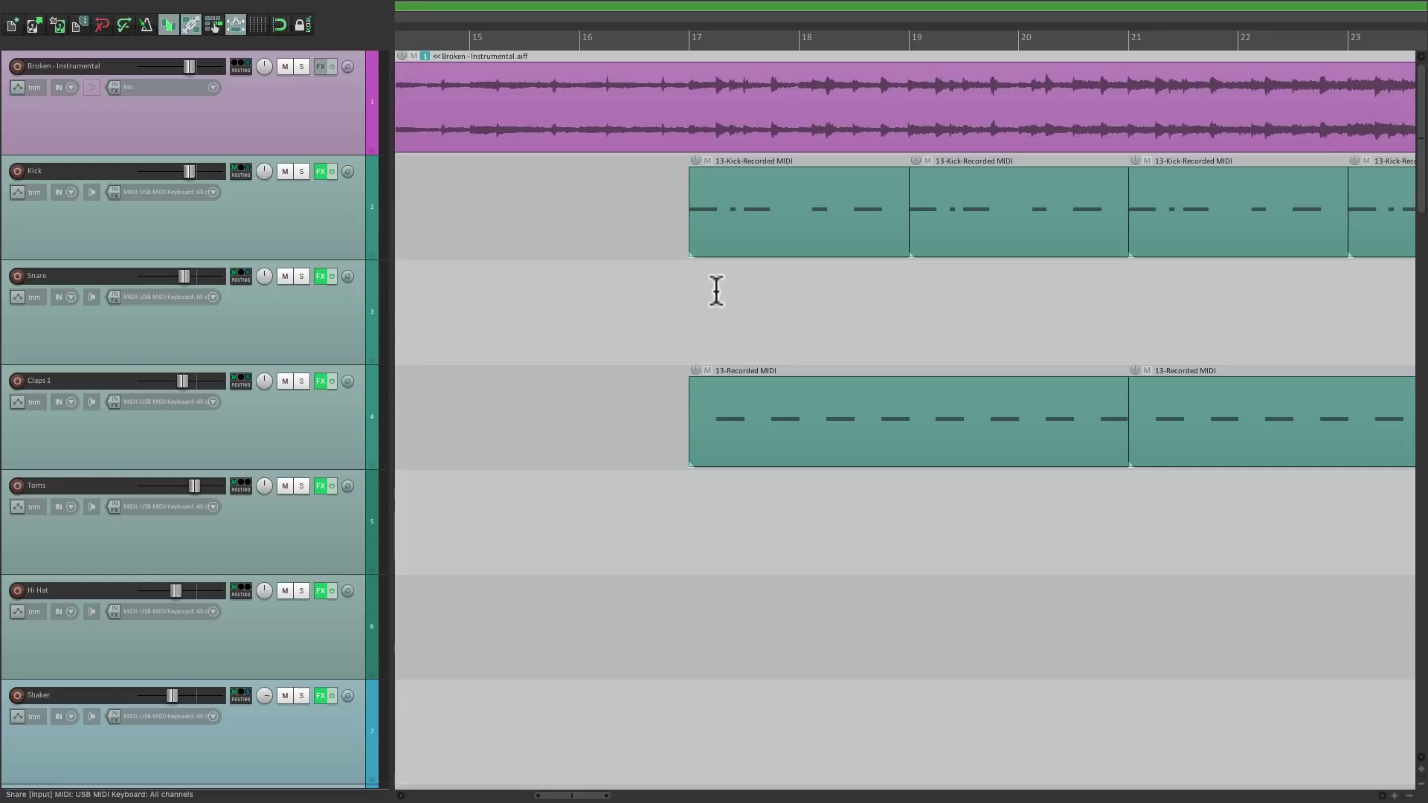
key(question)
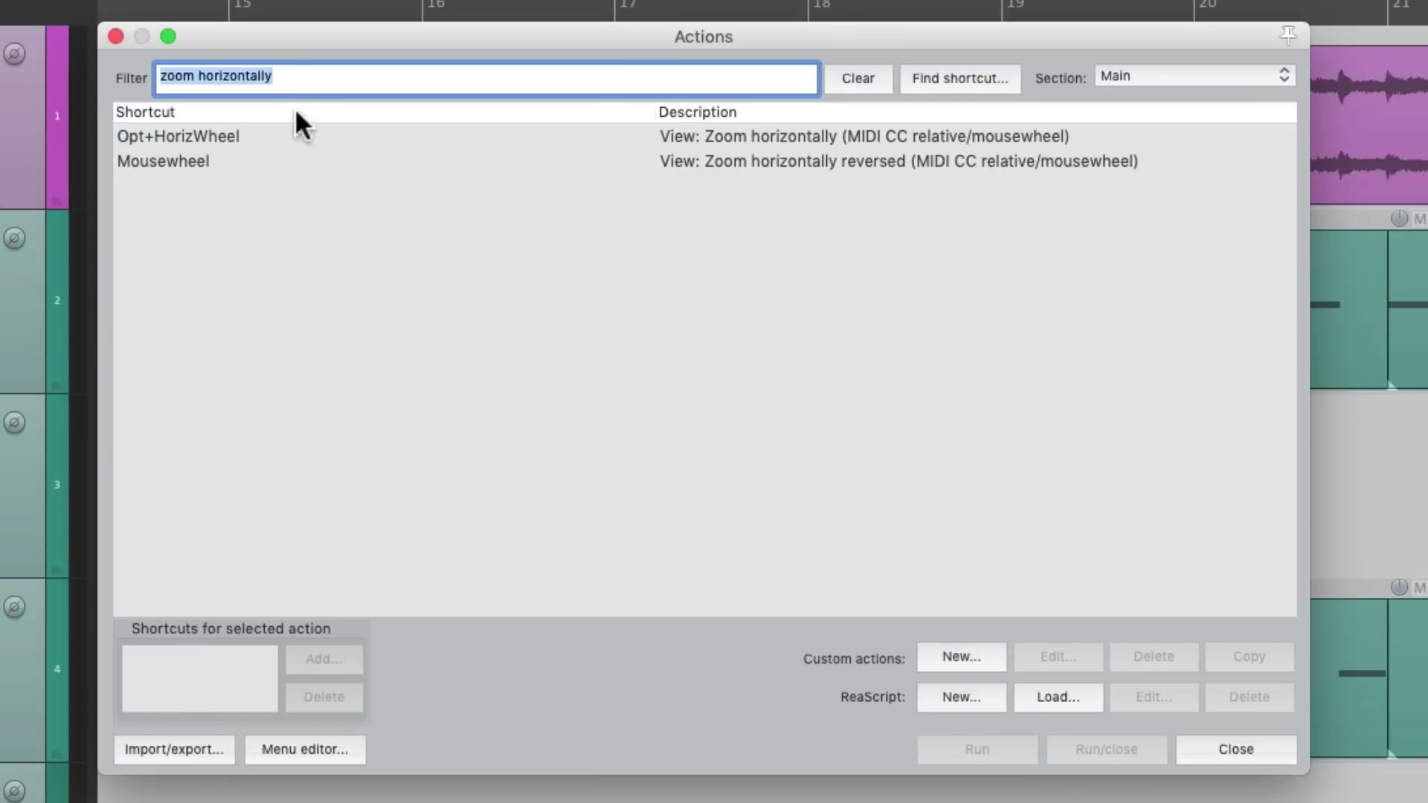
Step: Refilter to 'zoom vertically', check Cmd+Mousewheel on normal vertical zoom, test it, and reopen Actions
double_click(252, 75)
text(vertically)
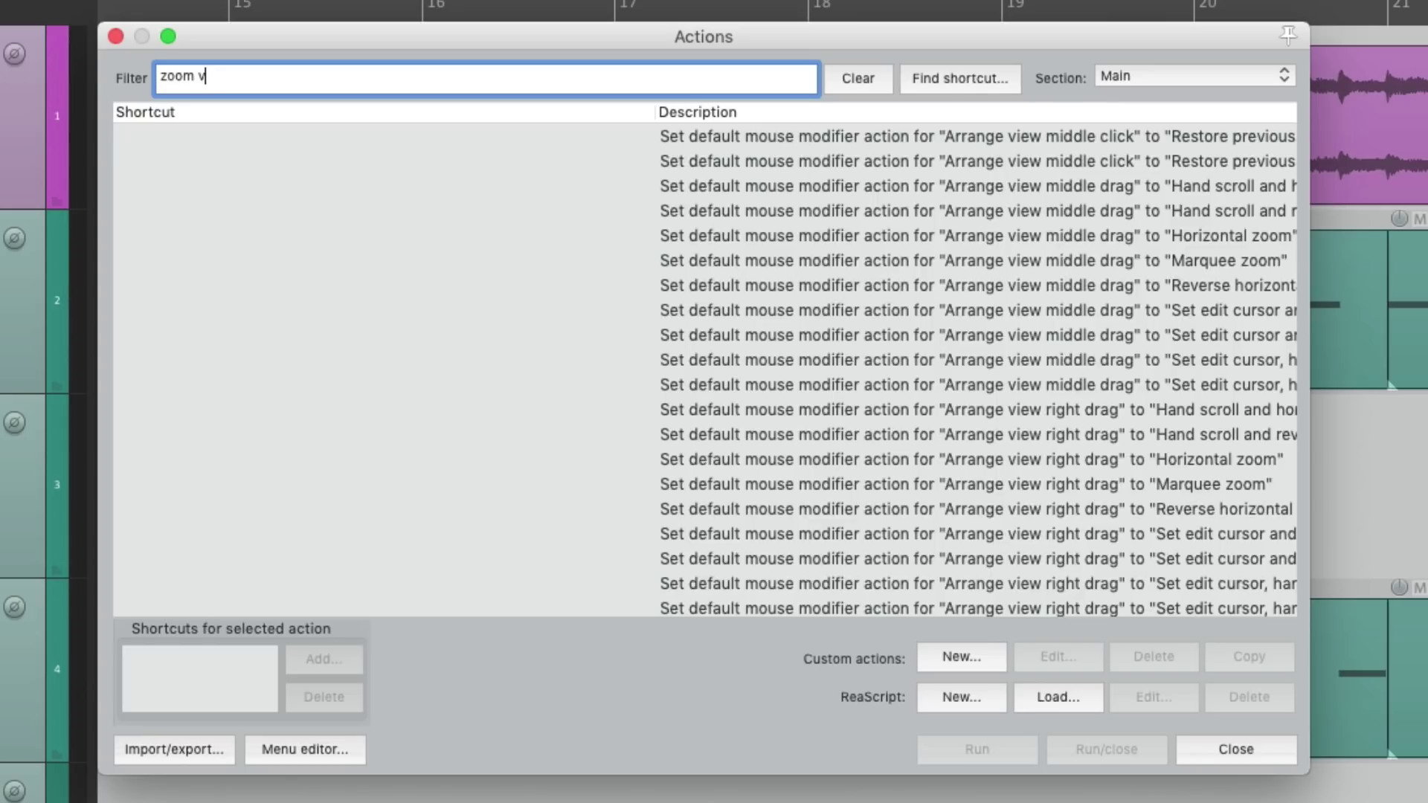
click(337, 137)
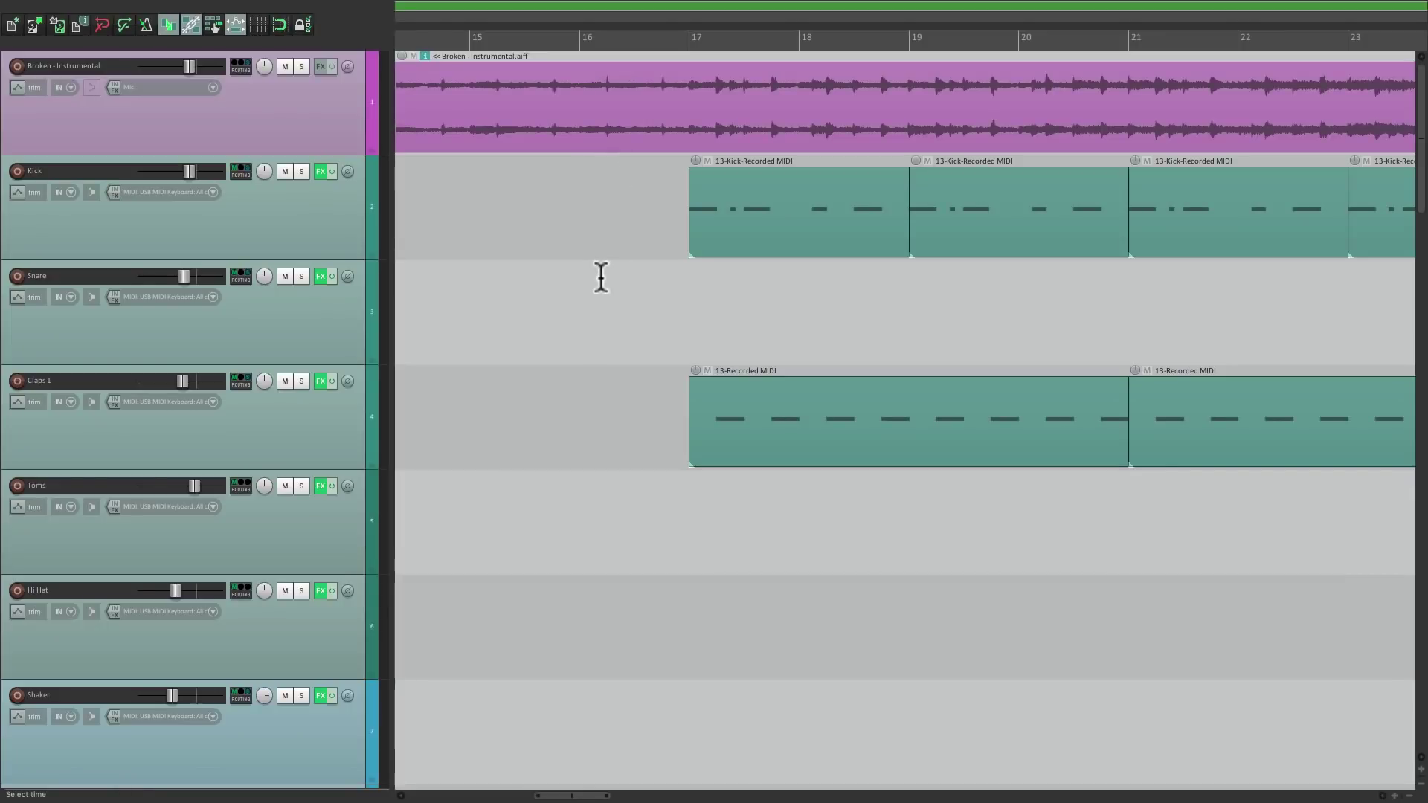
scroll(613, 292, up, 4)
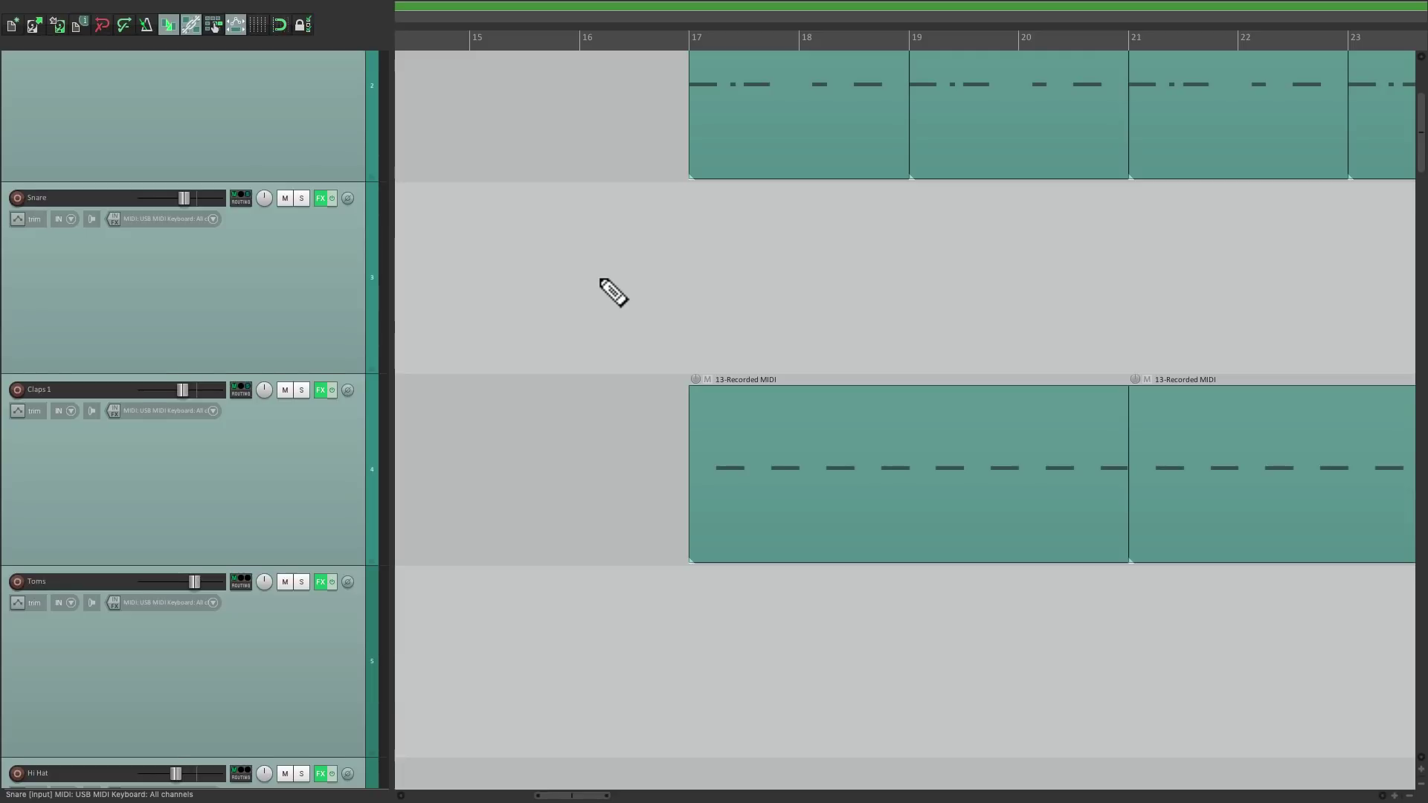
scroll(613, 293, down, 4)
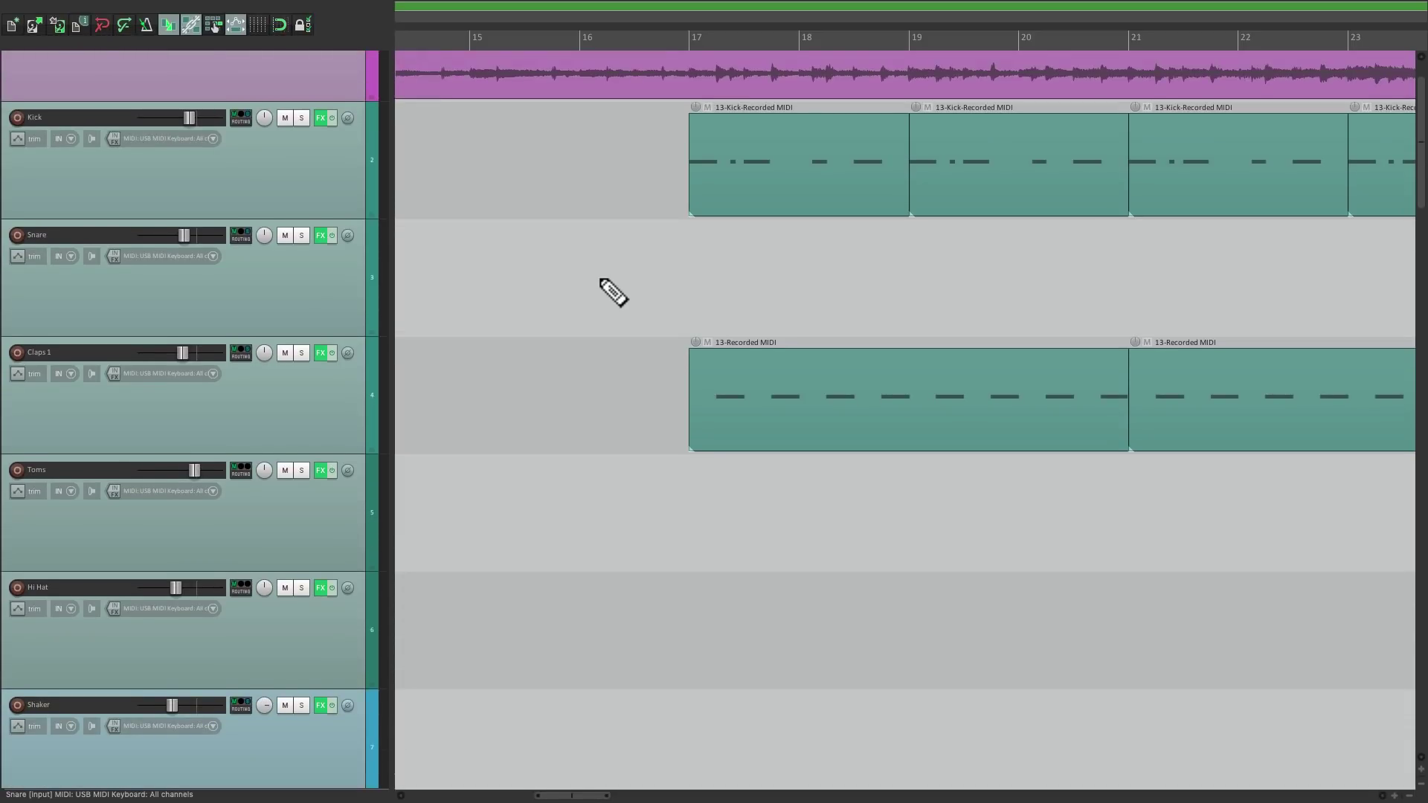
scroll(612, 290, down, 3)
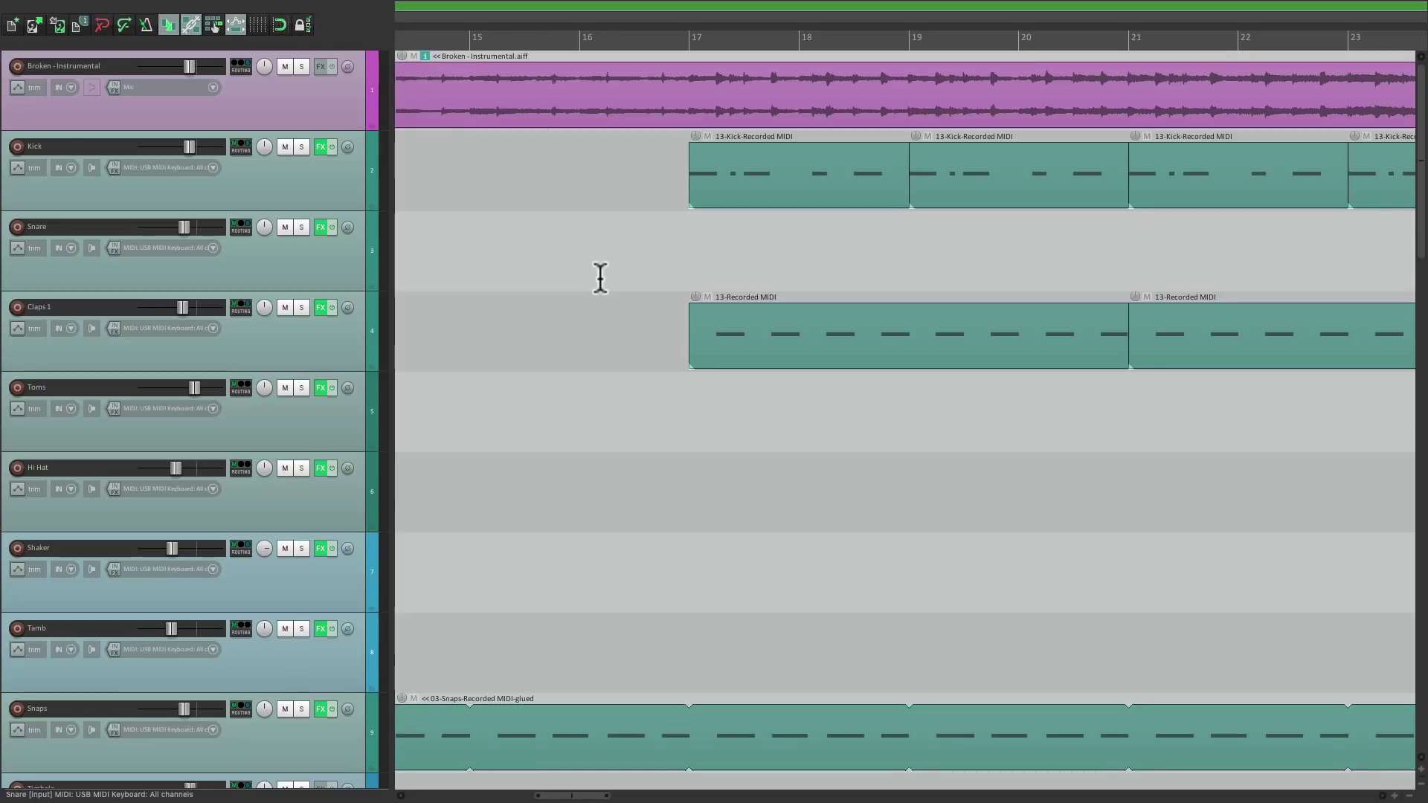
key(question)
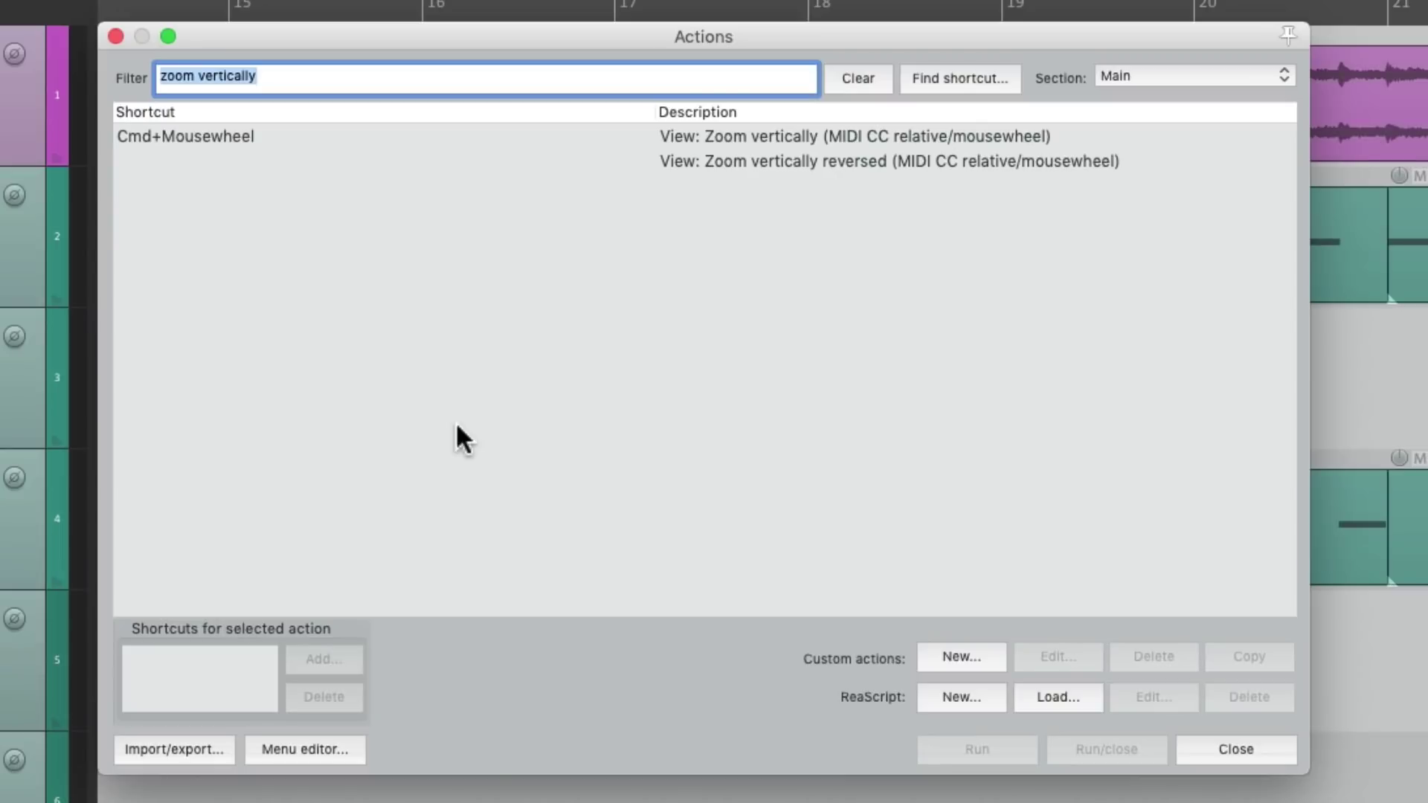
Step: Reassign Cmd+Mousewheel to 'View: Zoom vertically reversed', then close the Actions list
click(741, 162)
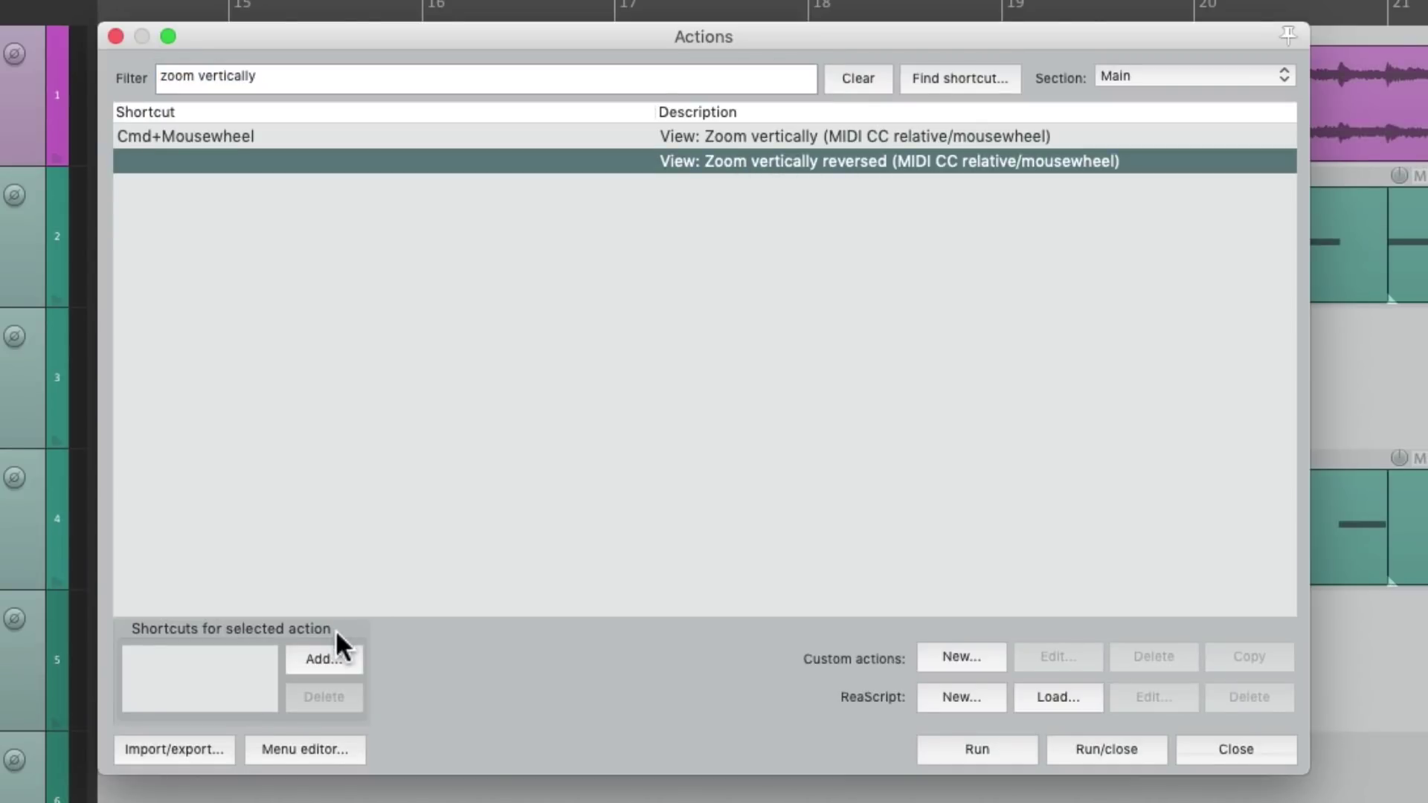
click(327, 657)
super+scroll(702, 279, up, 1)
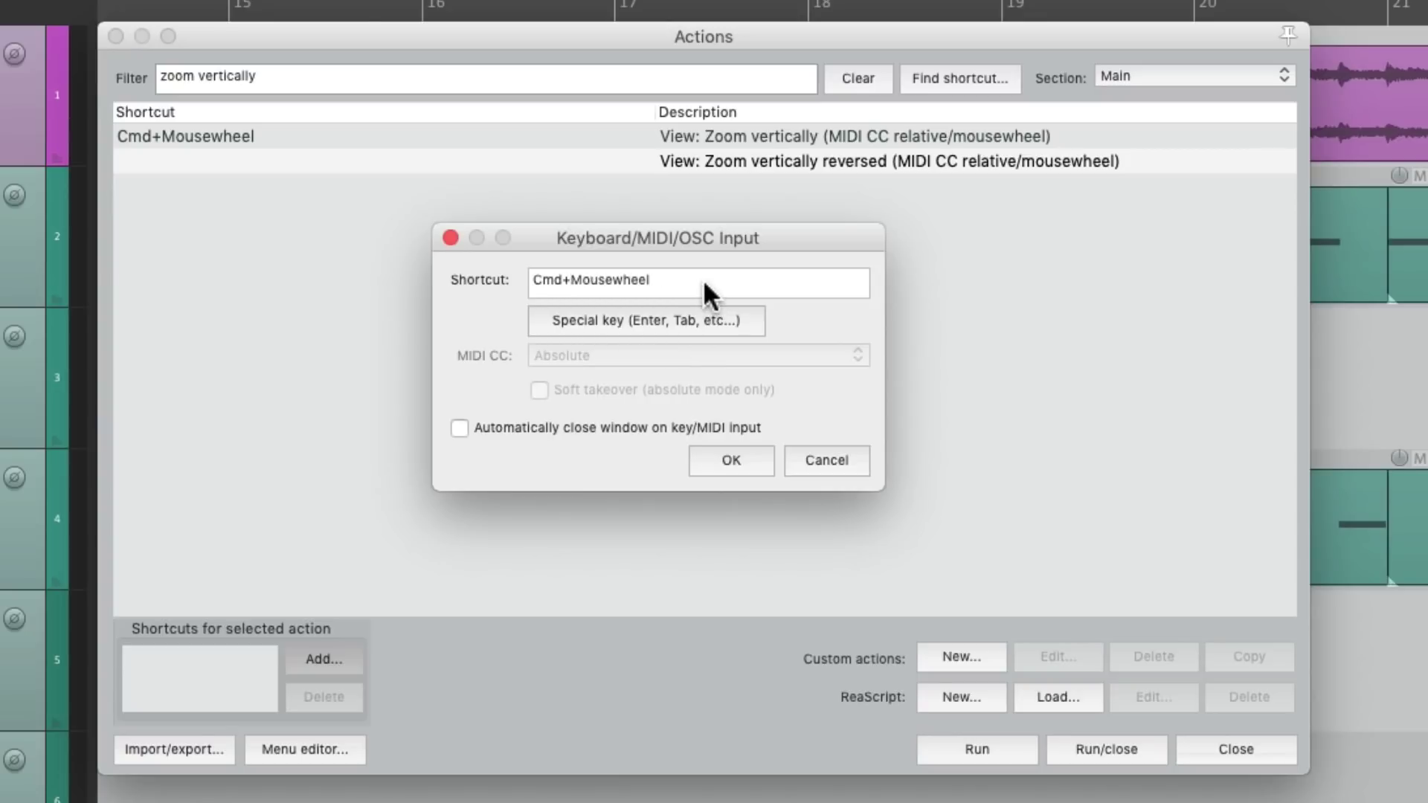
click(735, 455)
click(816, 428)
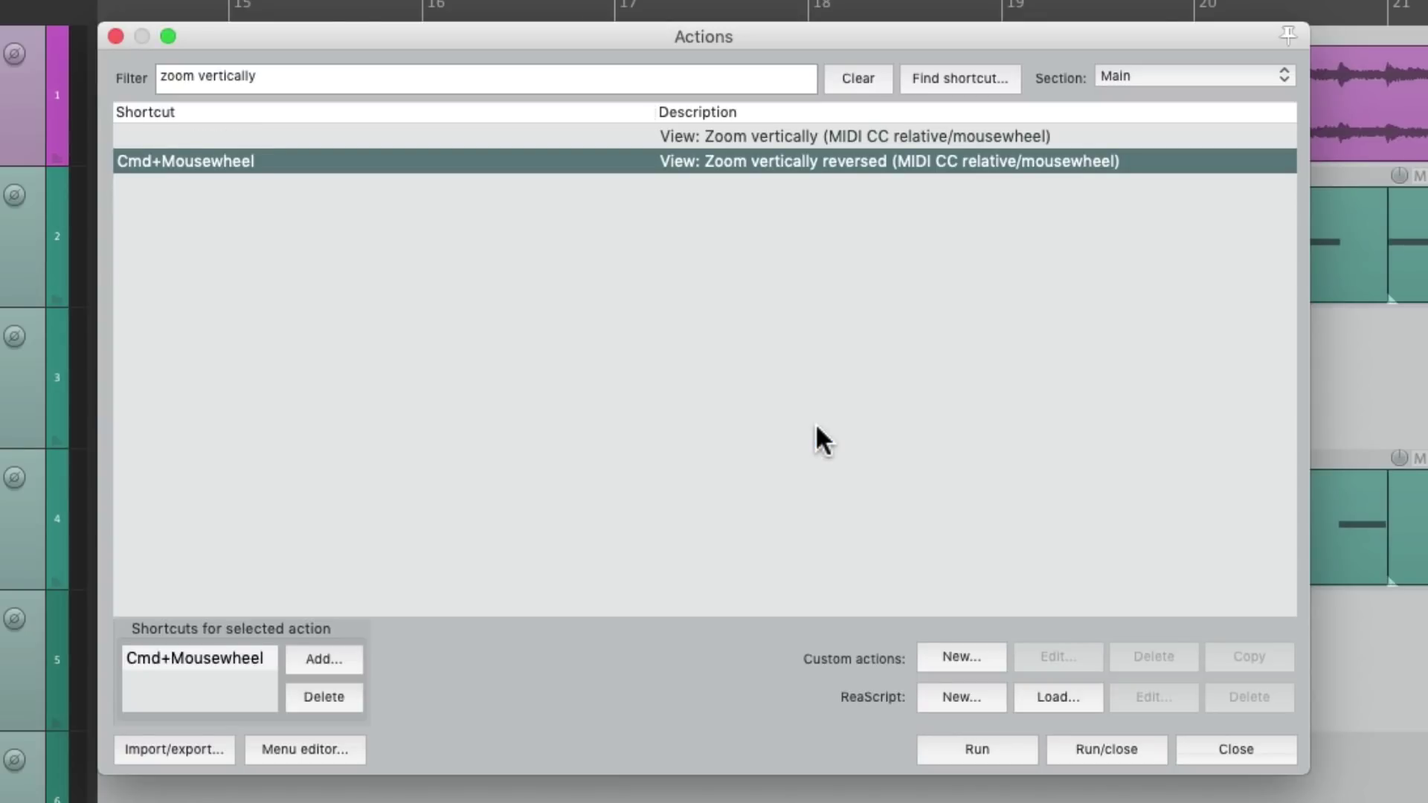
key(Escape)
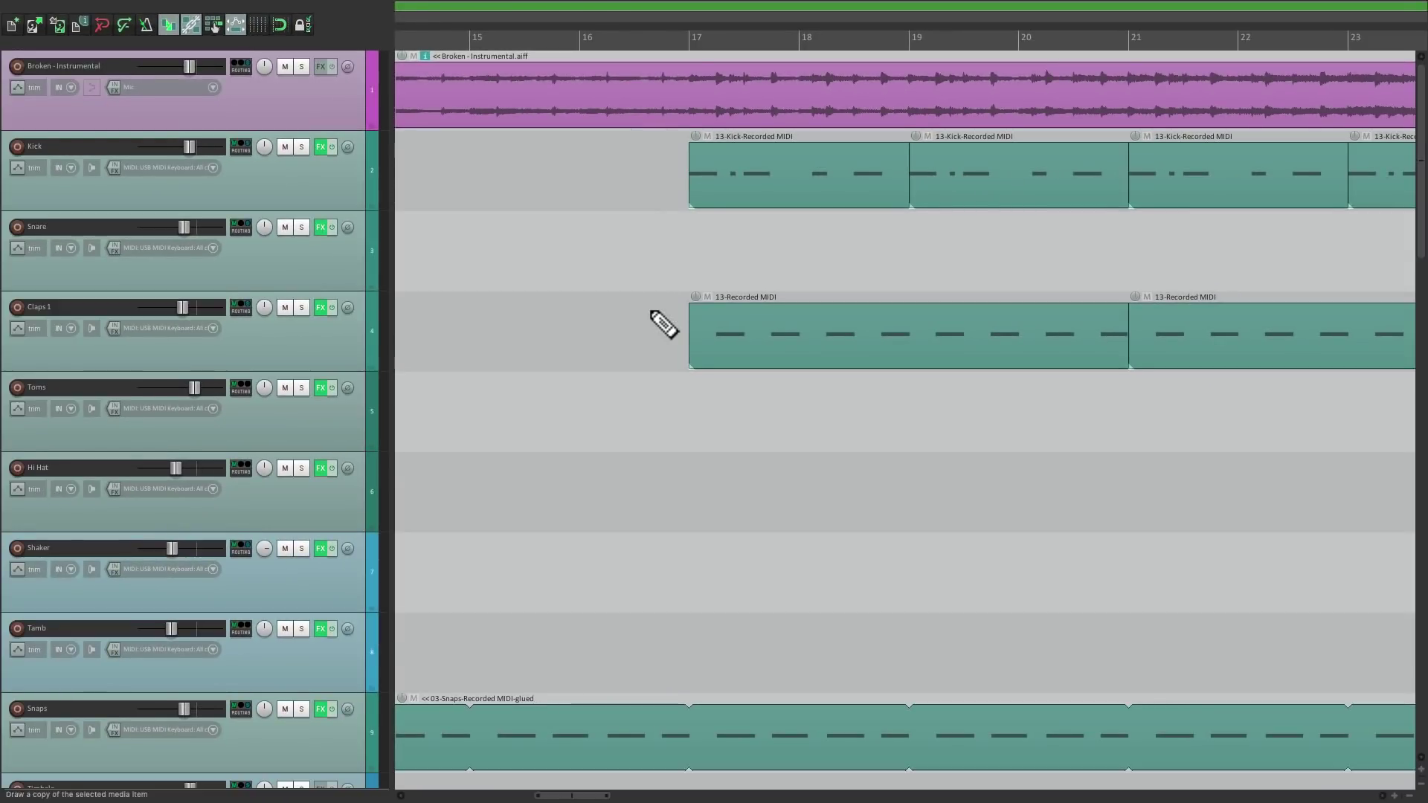
Step: Test the reversed zoom with the mousewheel until Intro Chorus through Chorus 2 is visible
super+scroll(663, 323, down, 3)
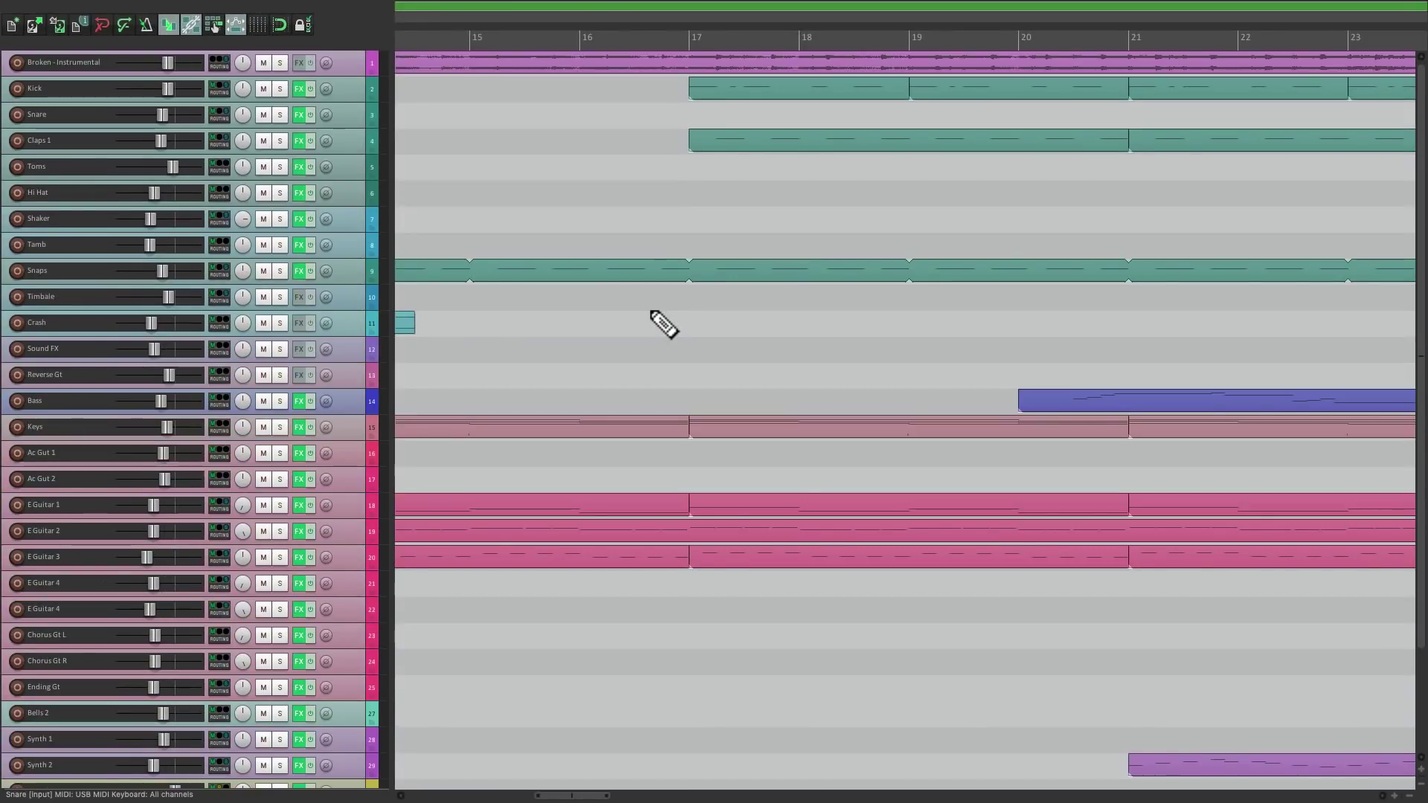
super+scroll(664, 323, up, 3)
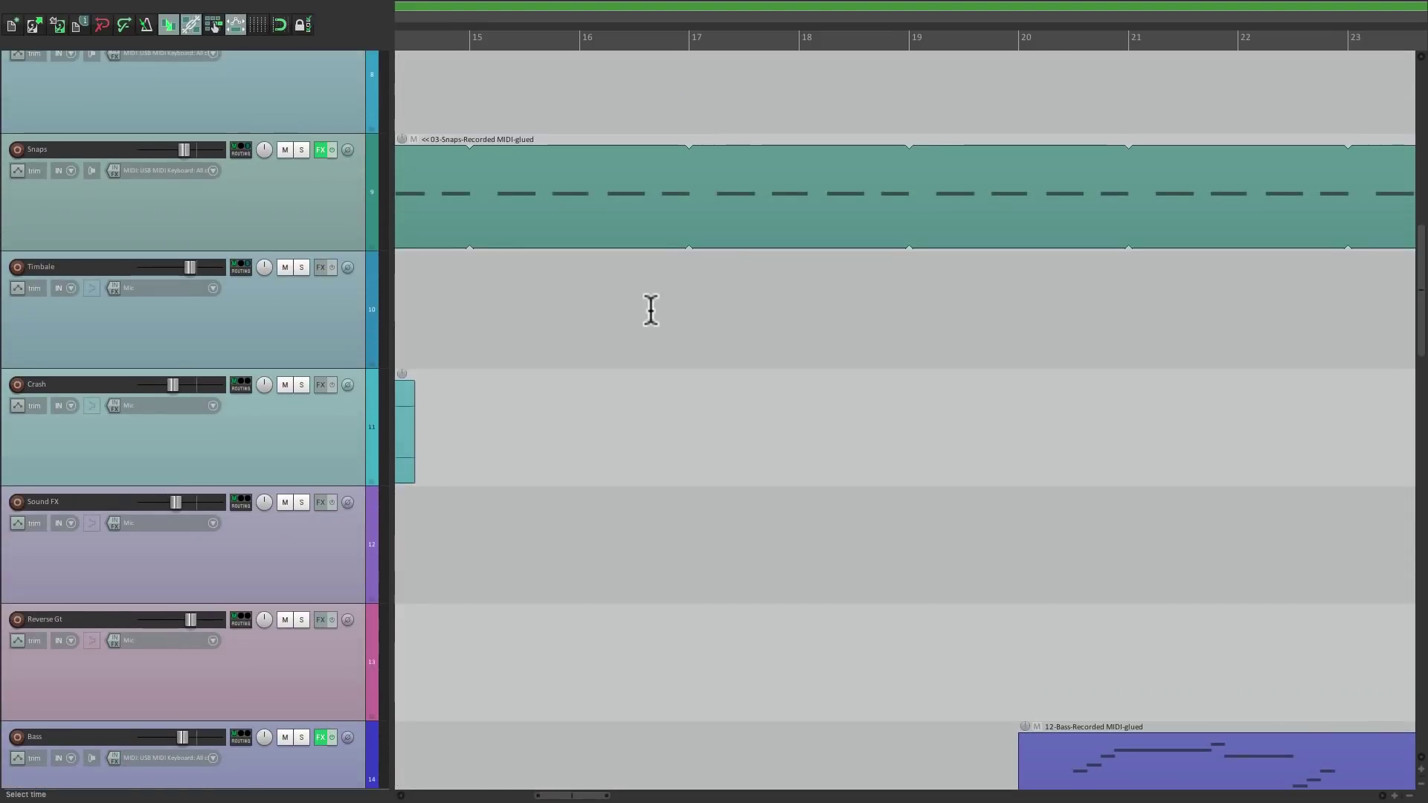
scroll(651, 310, down, 5)
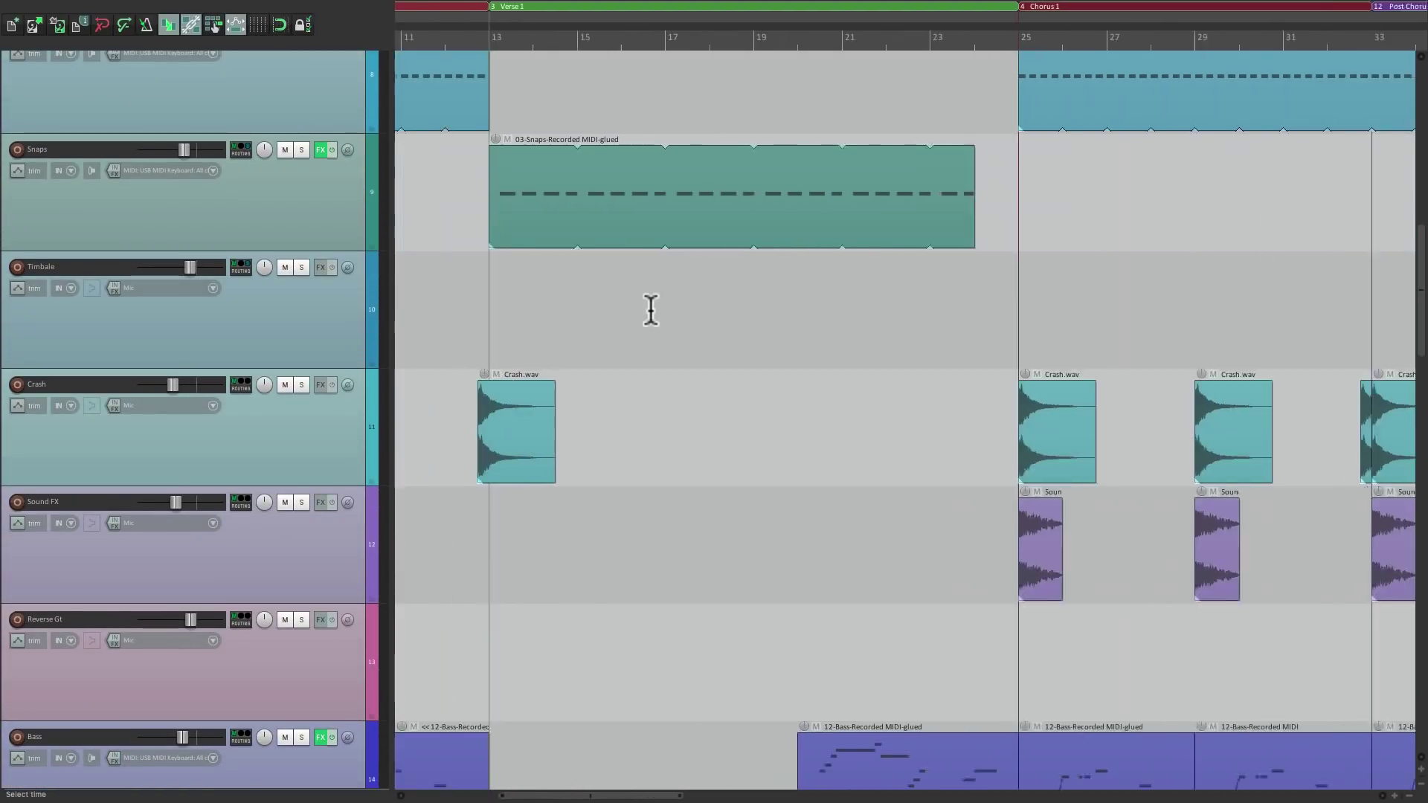
scroll(651, 310, down, 5)
scroll(661, 319, down, 1)
scroll(662, 320, up, 10)
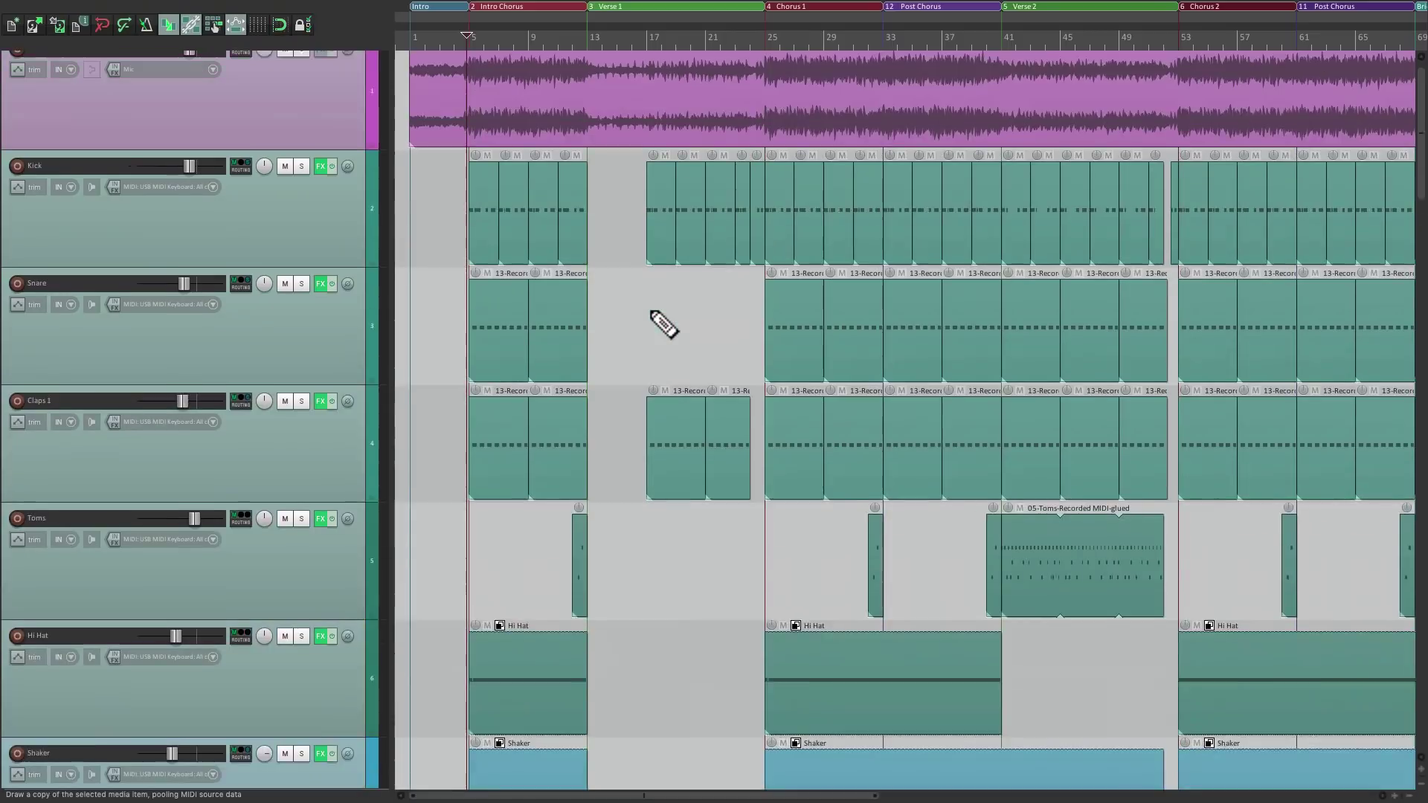
scroll(651, 310, up, 2)
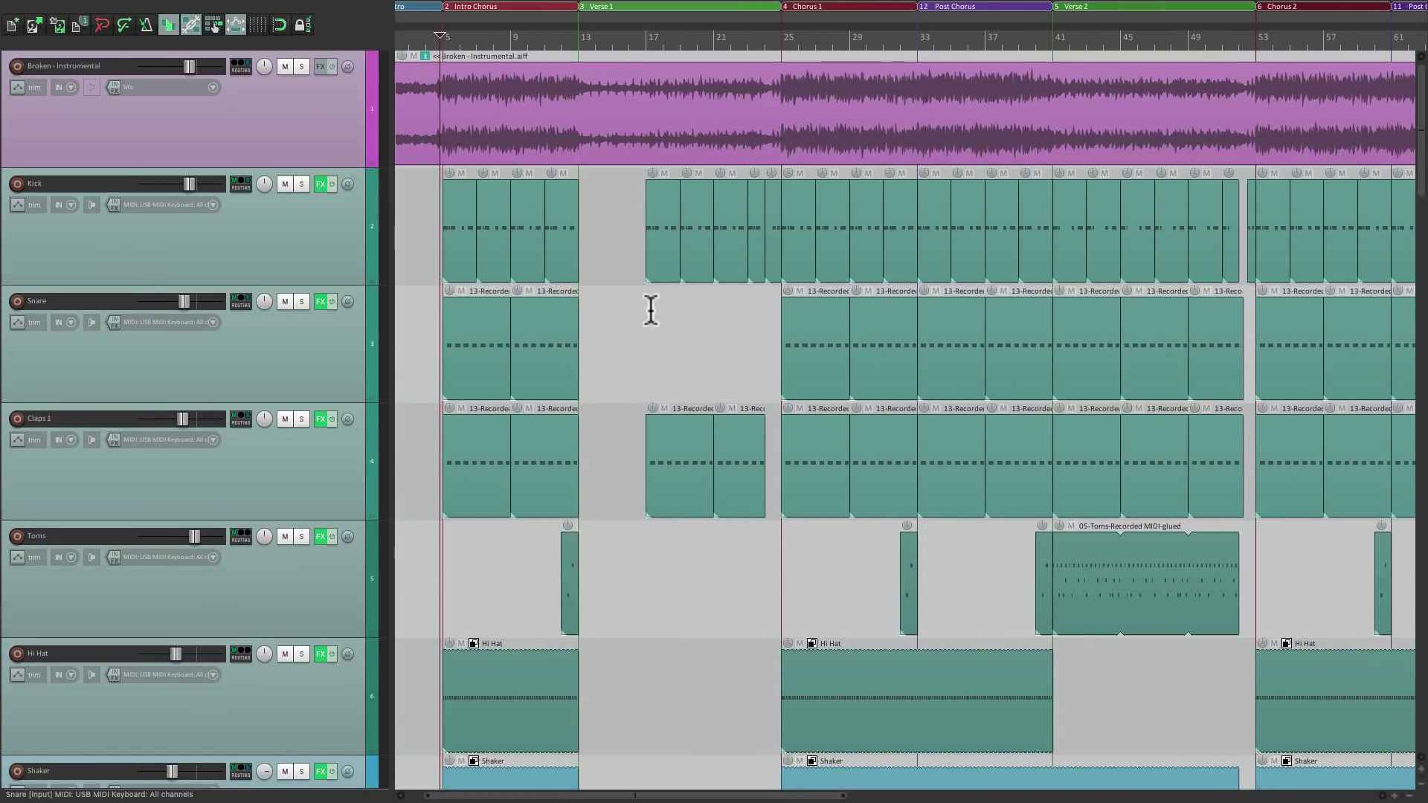